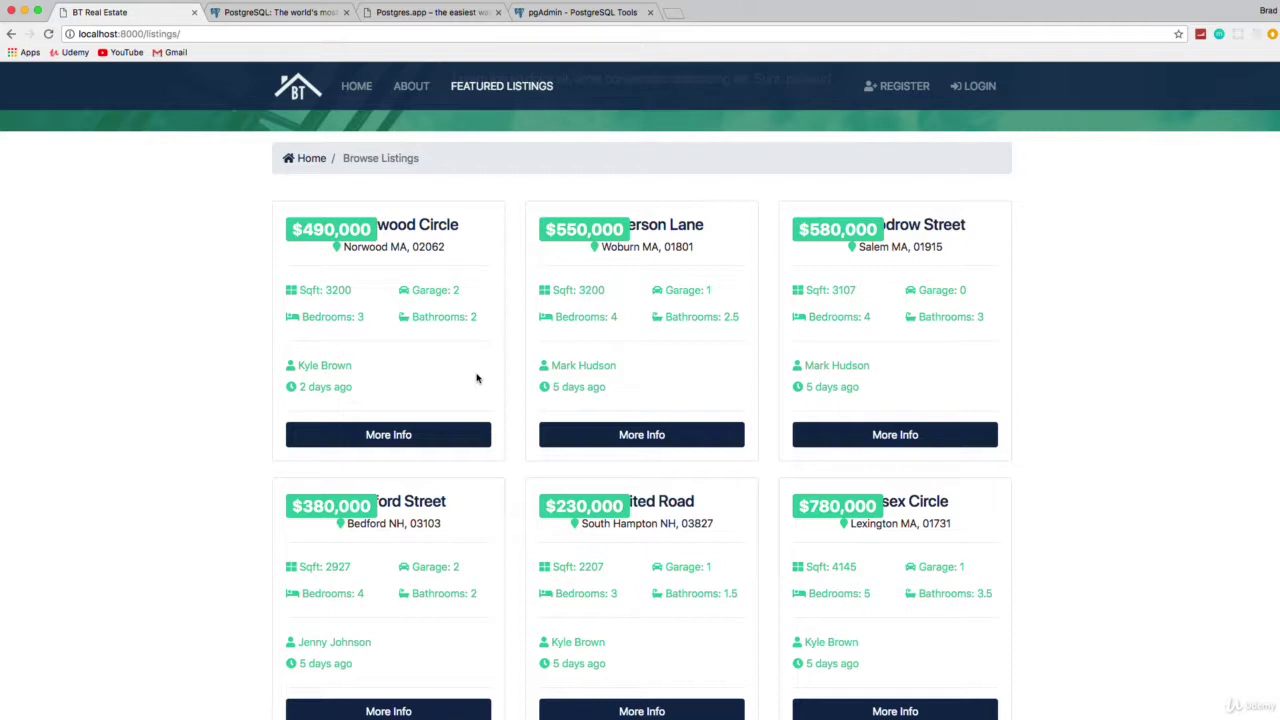
# - Examine the Windows installers page on the PostgreSQL website, including the supported versions 10 and 9.6
pyautogui.click(277, 14)
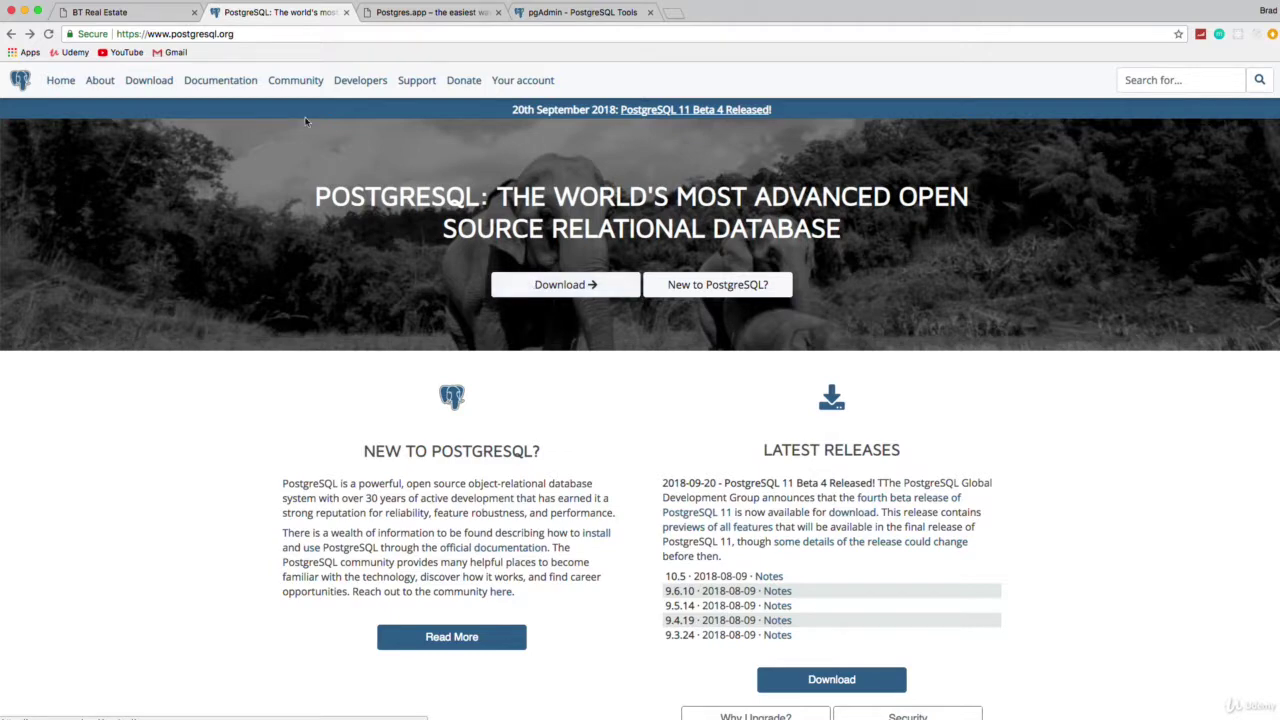
pyautogui.click(592, 287)
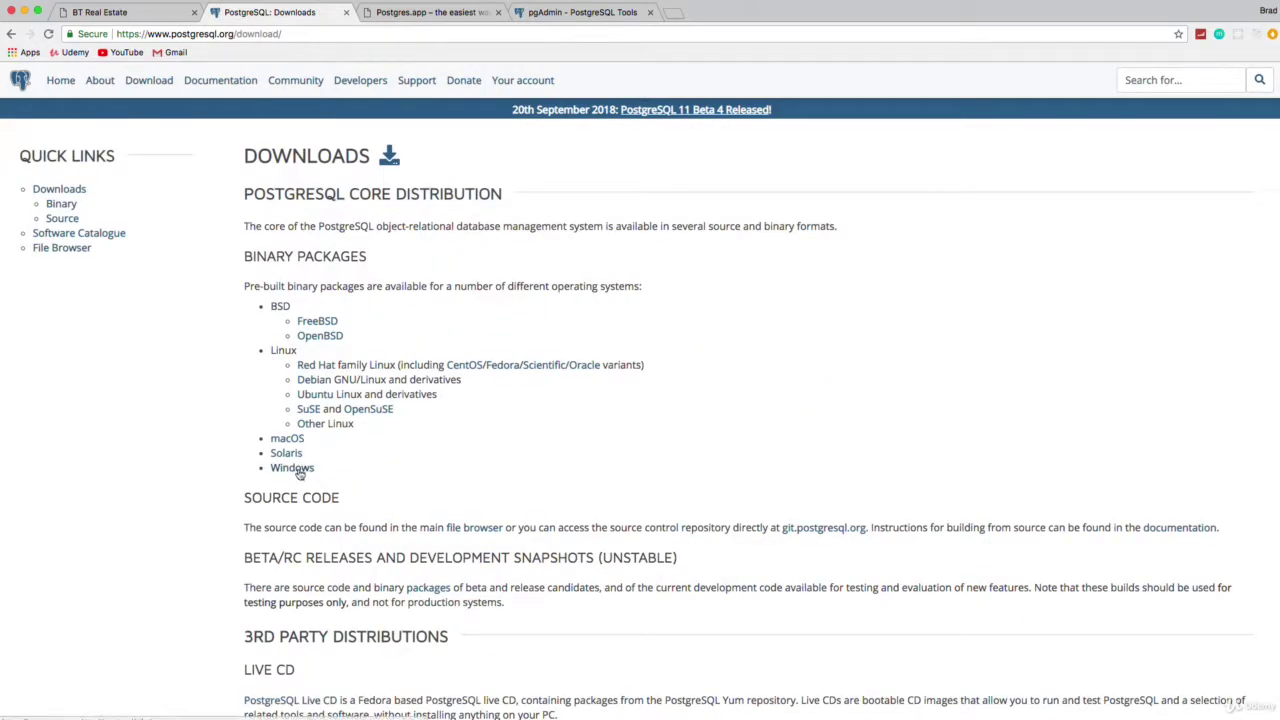
pyautogui.click(298, 468)
pyautogui.scroll(-2, 320, 460)
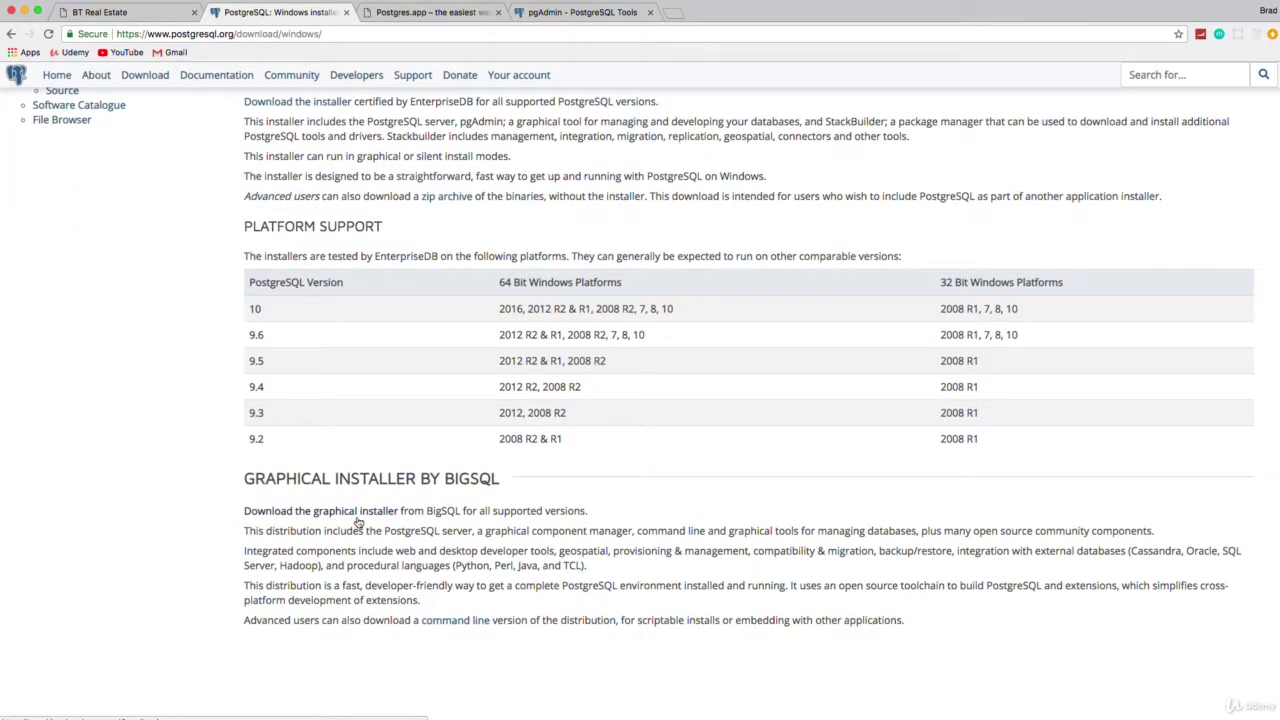
pyautogui.doubleClick(256, 308)
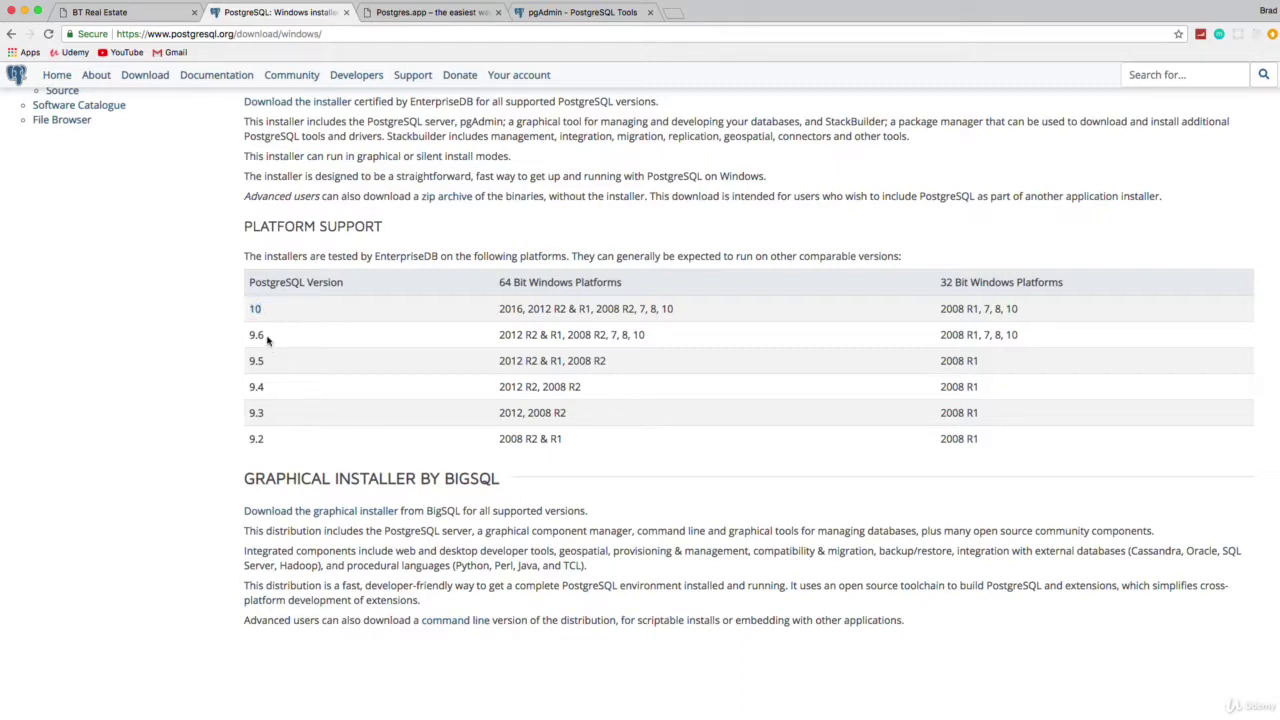
pyautogui.doubleClick(268, 338)
pyautogui.scroll(3, 300, 128)
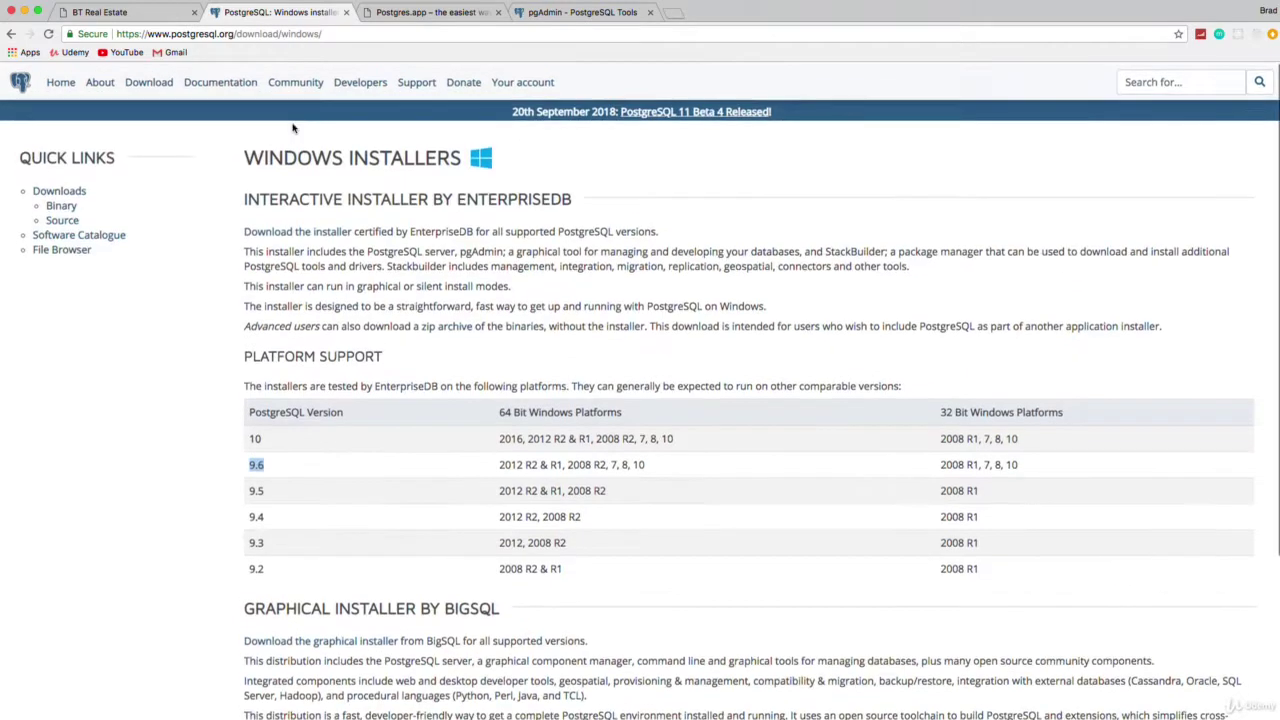
# - Download Postgres.app for the Mac from postgresapp.com
pyautogui.click(407, 13)
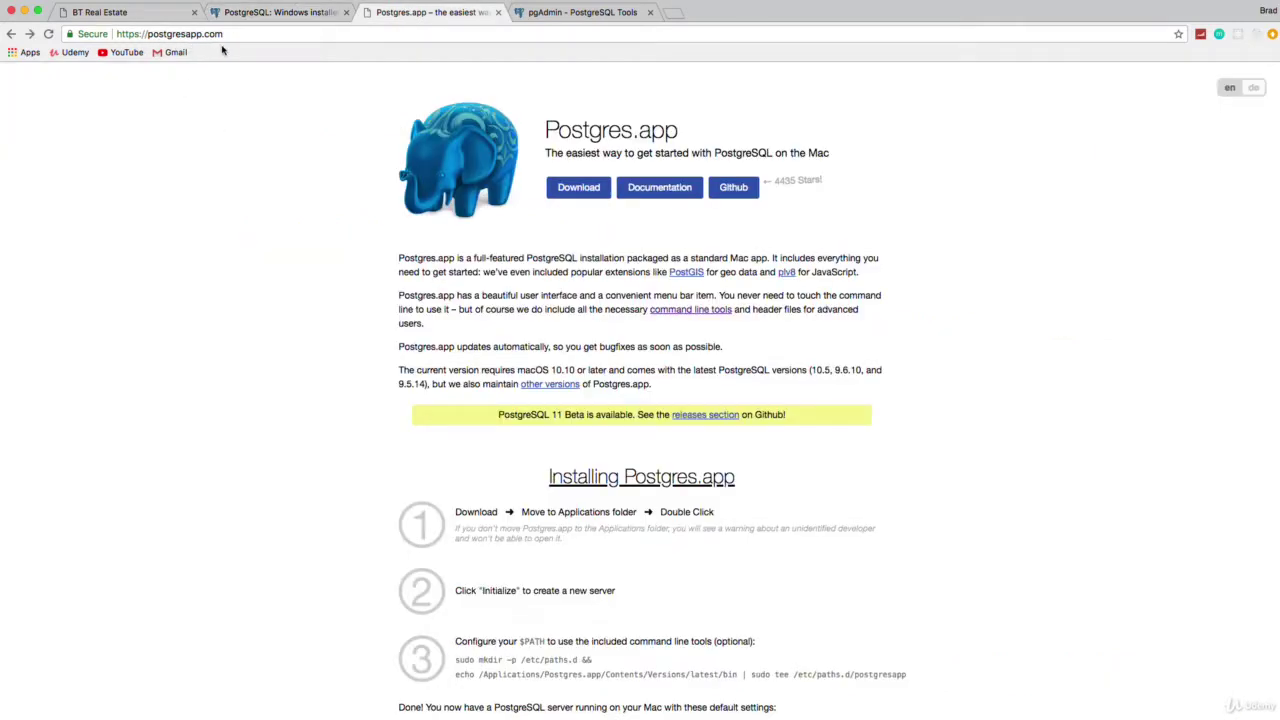
pyautogui.click(581, 190)
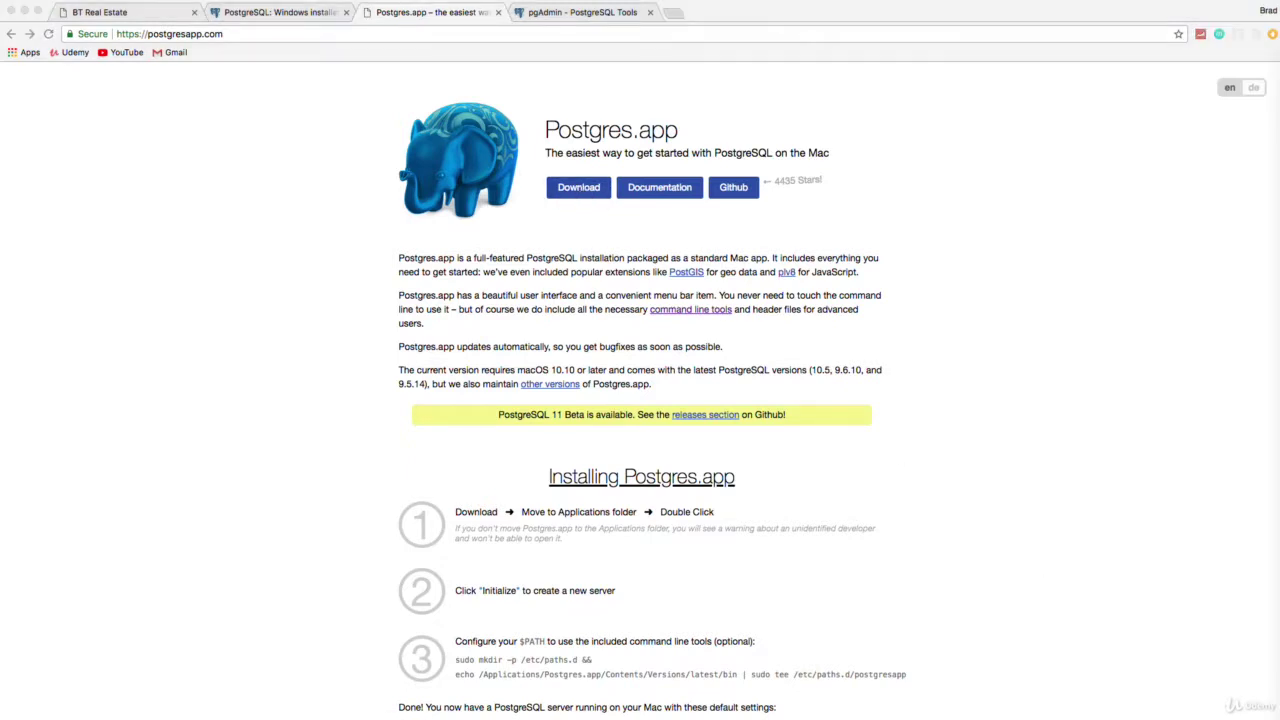
pyautogui.click(445, 108)
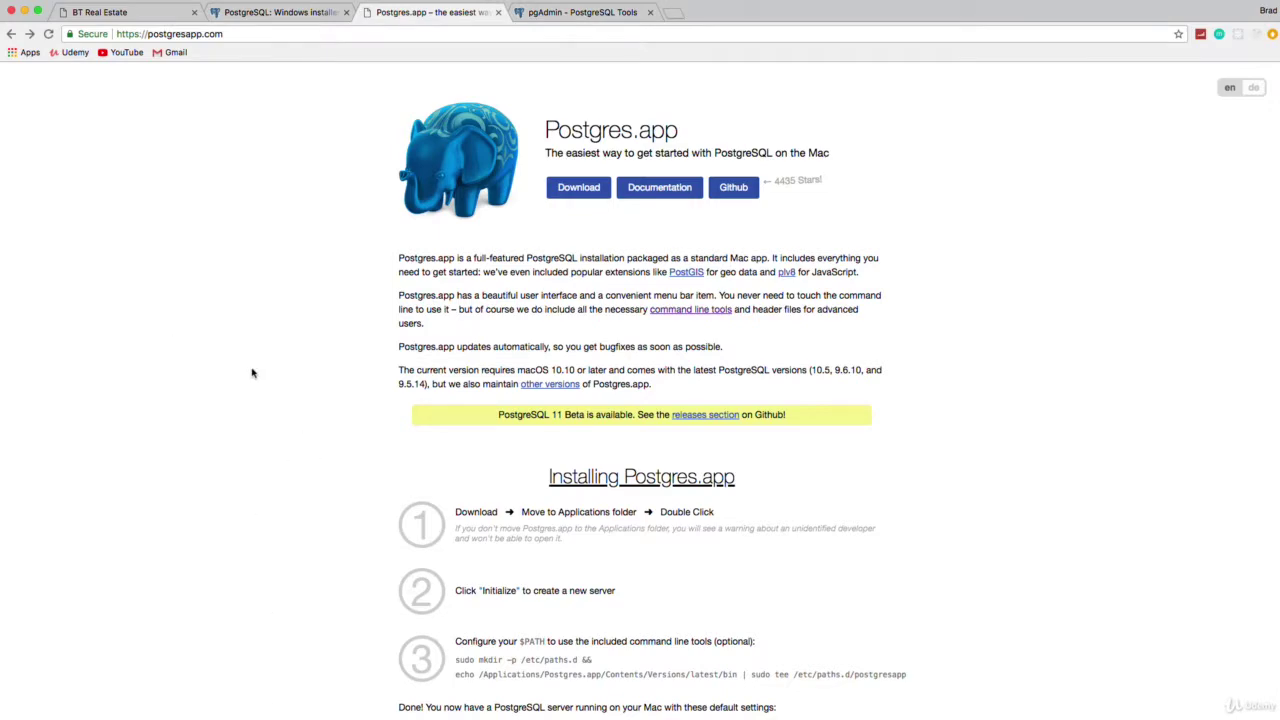
# - Download the pgAdmin 4 v3.3 disk image for macOS, pgadmin4-3.3.dmg, from the pgAdmin website
pyautogui.click(556, 12)
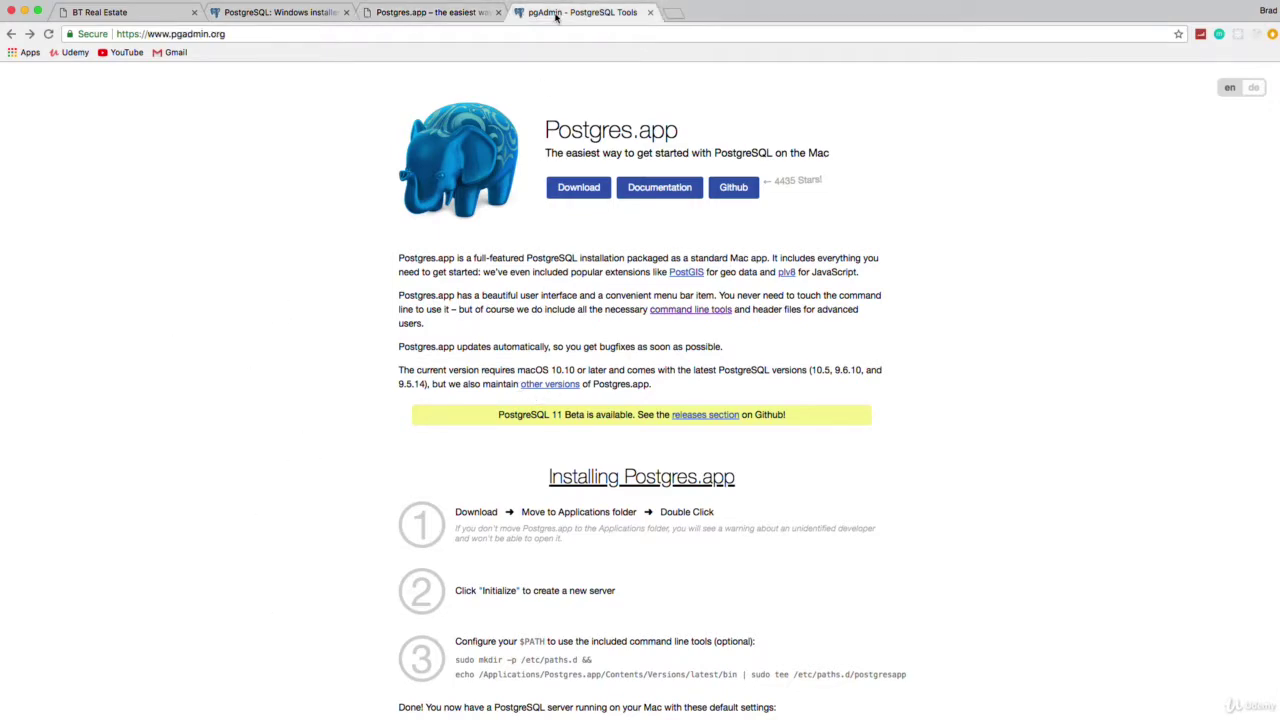
pyautogui.scroll(-3, 286, 247)
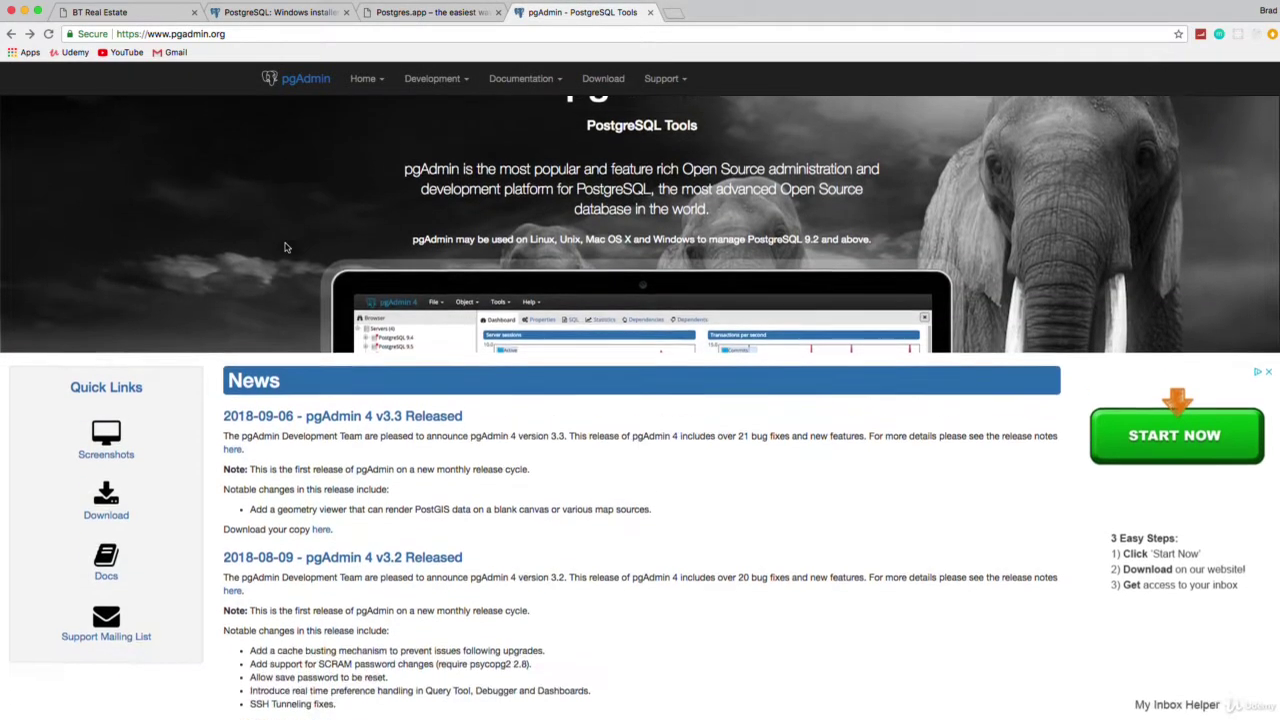
pyautogui.scroll(3, 285, 247)
pyautogui.scroll(-4, 628, 243)
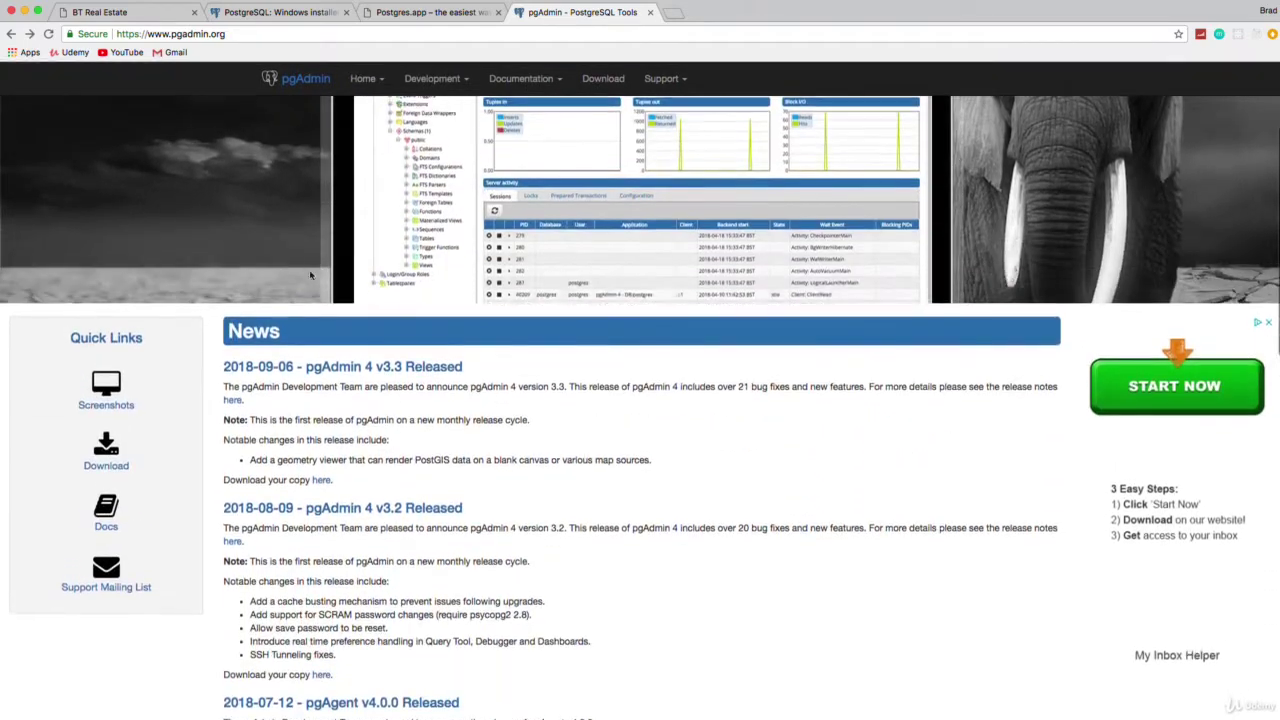
pyautogui.scroll(1, 628, 245)
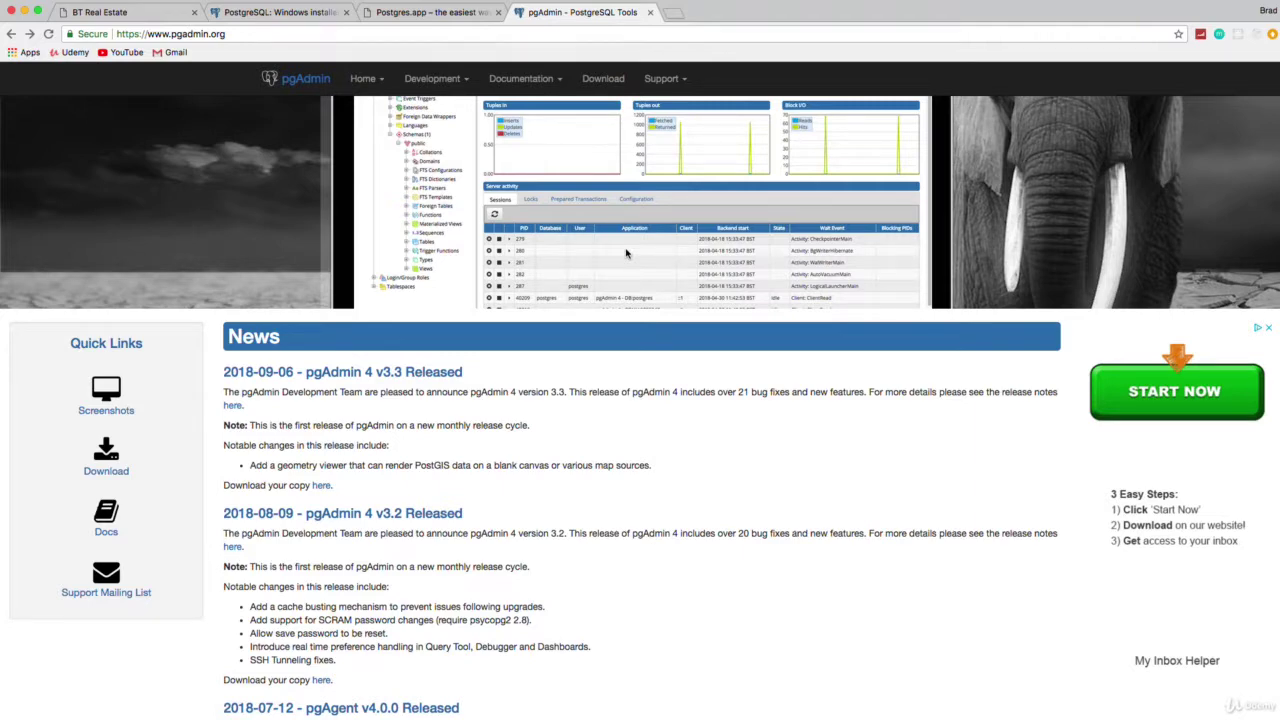
pyautogui.scroll(5, 626, 253)
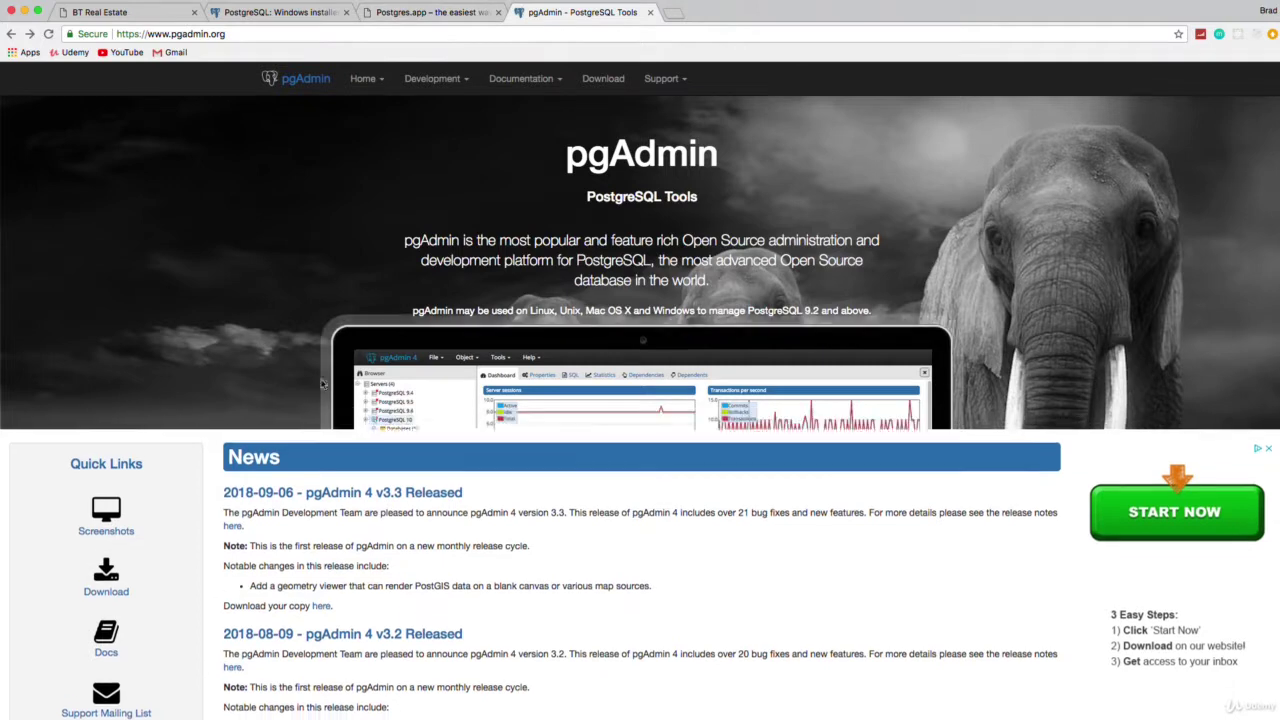
pyautogui.click(603, 78)
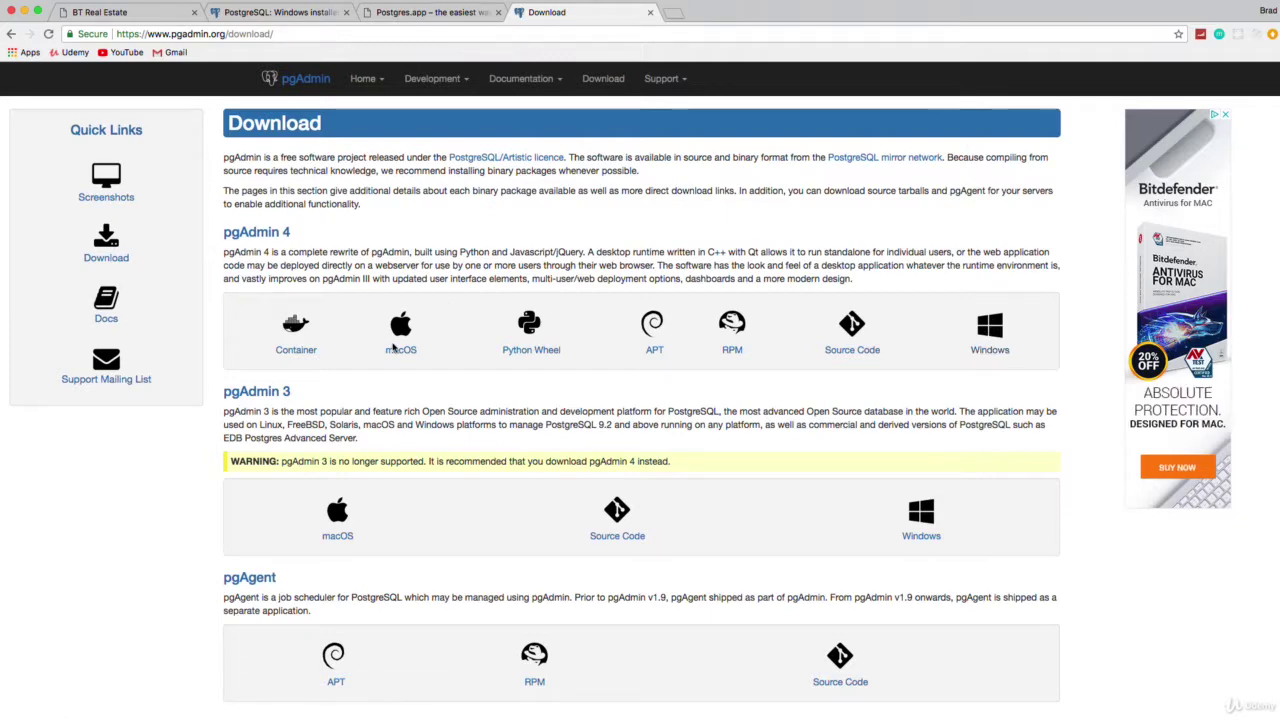
pyautogui.click(400, 350)
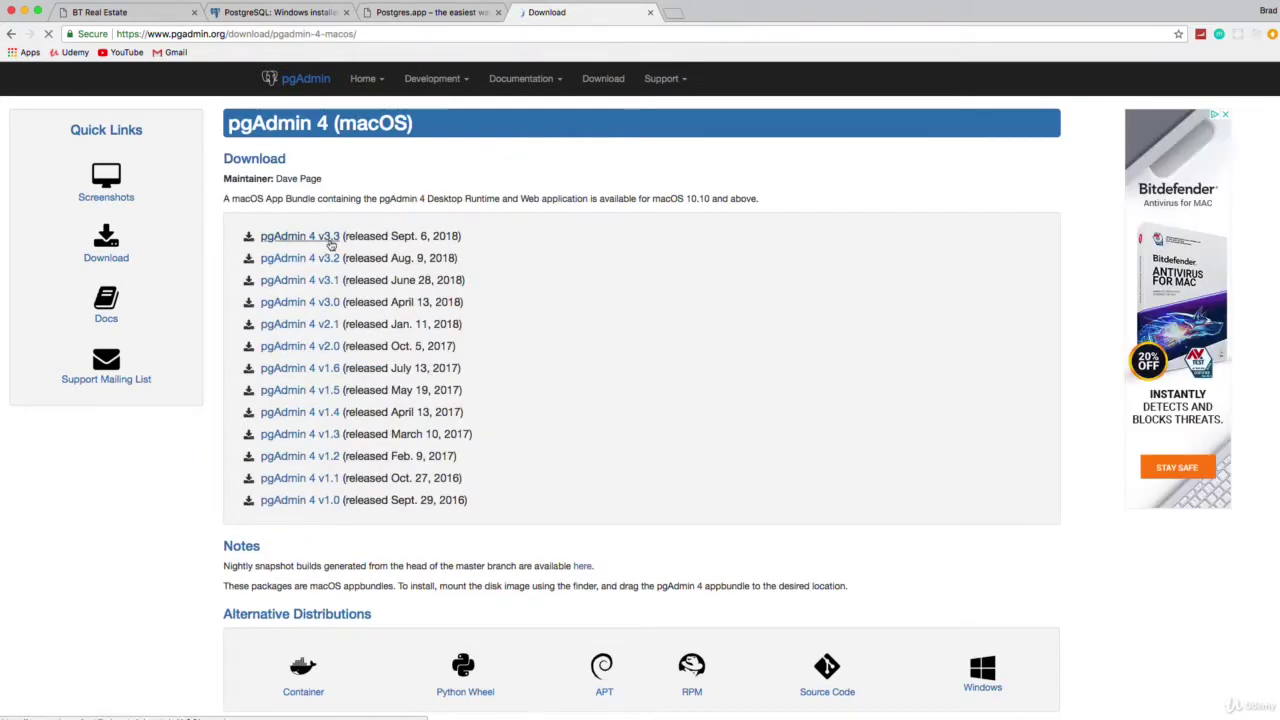
pyautogui.click(325, 240)
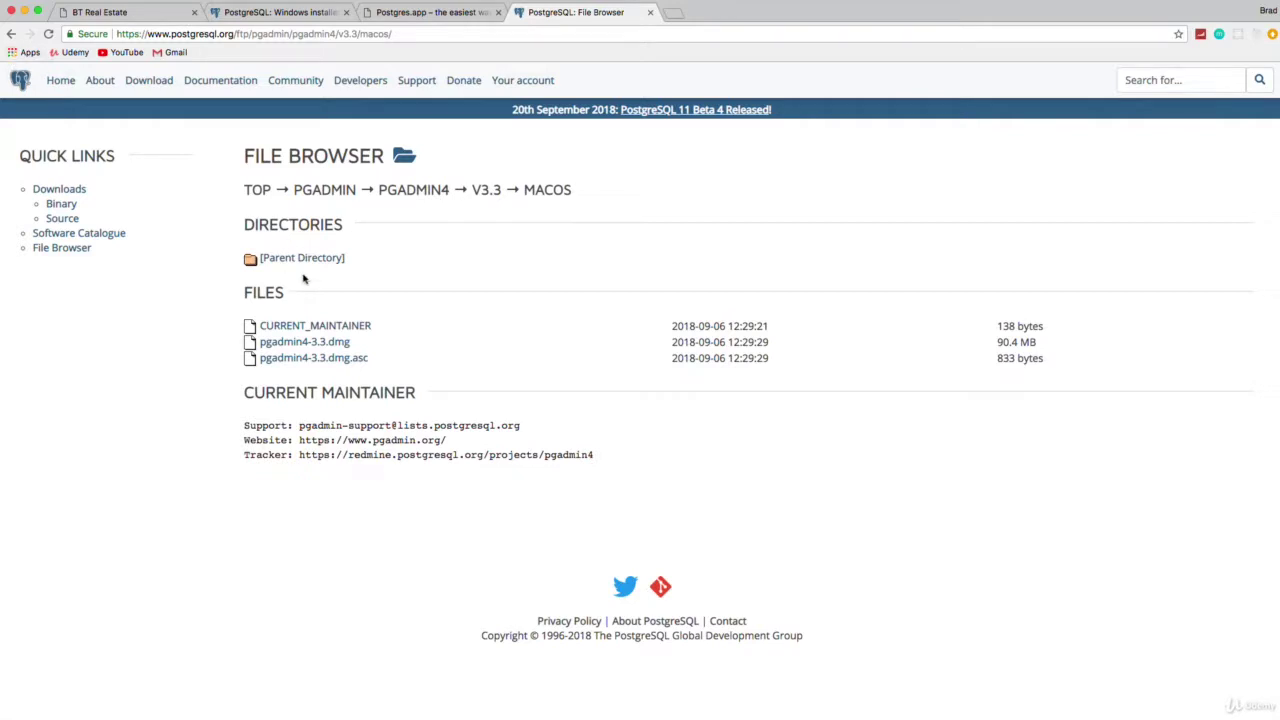
pyautogui.click(336, 341)
# - Return to the Postgres.app page and copy Postgres from its opened disk image into the Applications folder
pyautogui.click(430, 12)
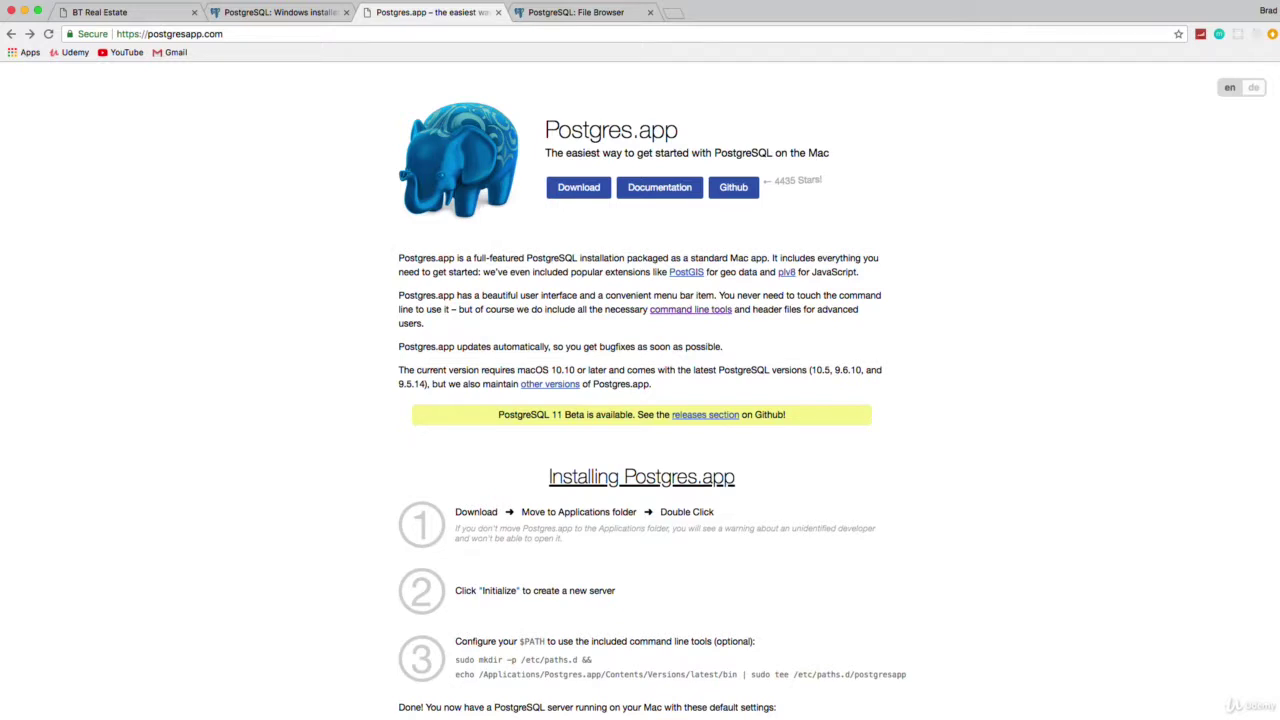
pyautogui.moveTo(1128, 151); pyautogui.dragTo(702, 276)
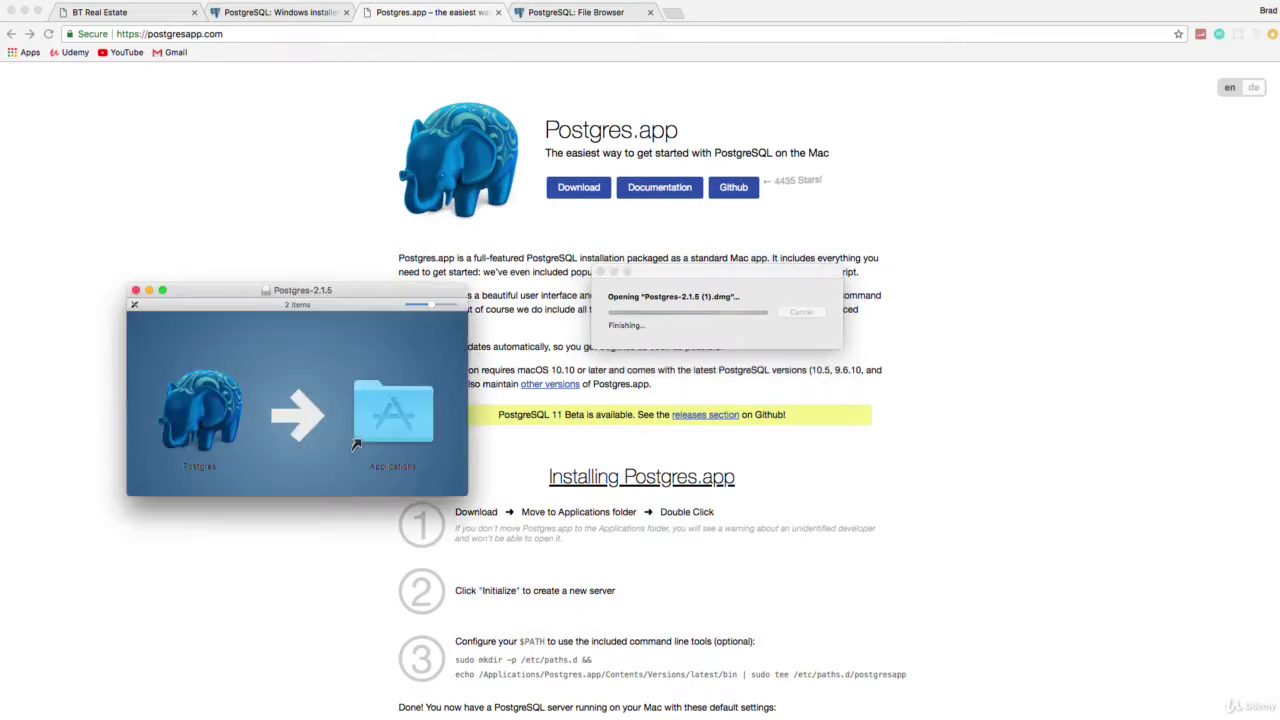
pyautogui.moveTo(186, 414); pyautogui.dragTo(391, 419)
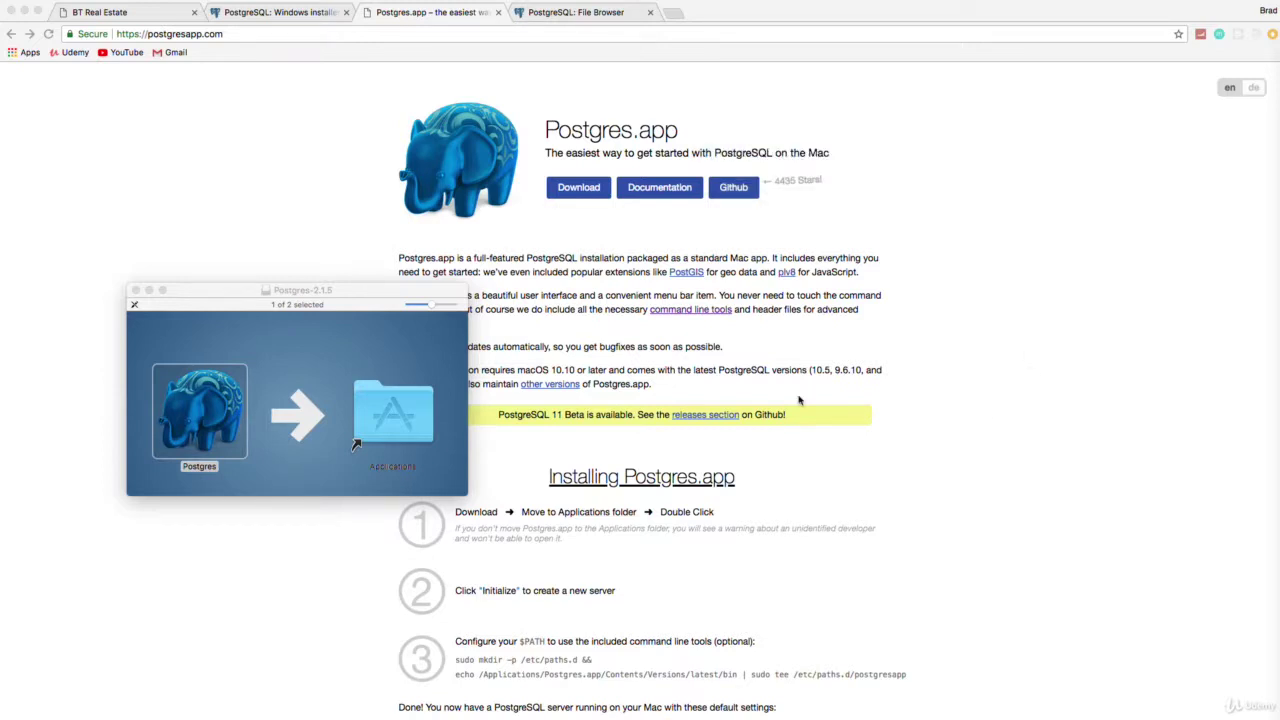
# - Launch Postgres from the Applications folder, closing the disk image window and allowing the downloaded application to open
pyautogui.doubleClick(410, 408)
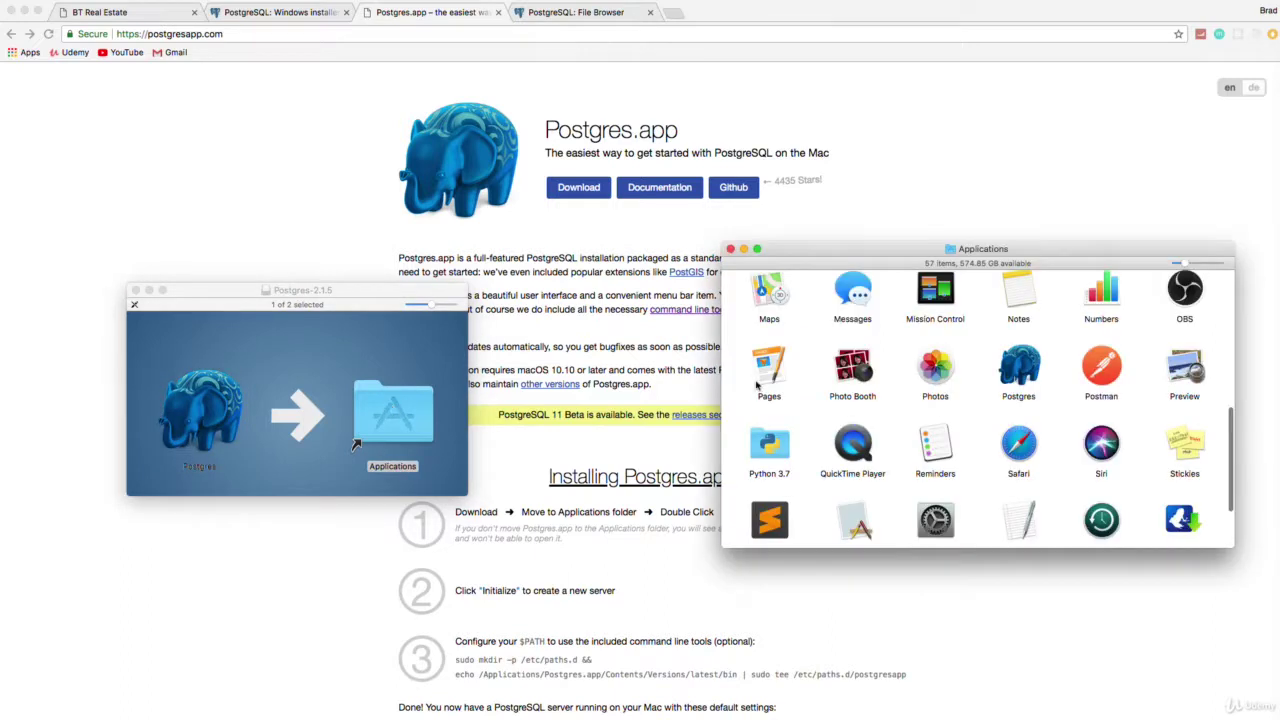
pyautogui.scroll(-1, 996, 392)
pyautogui.click(1017, 340)
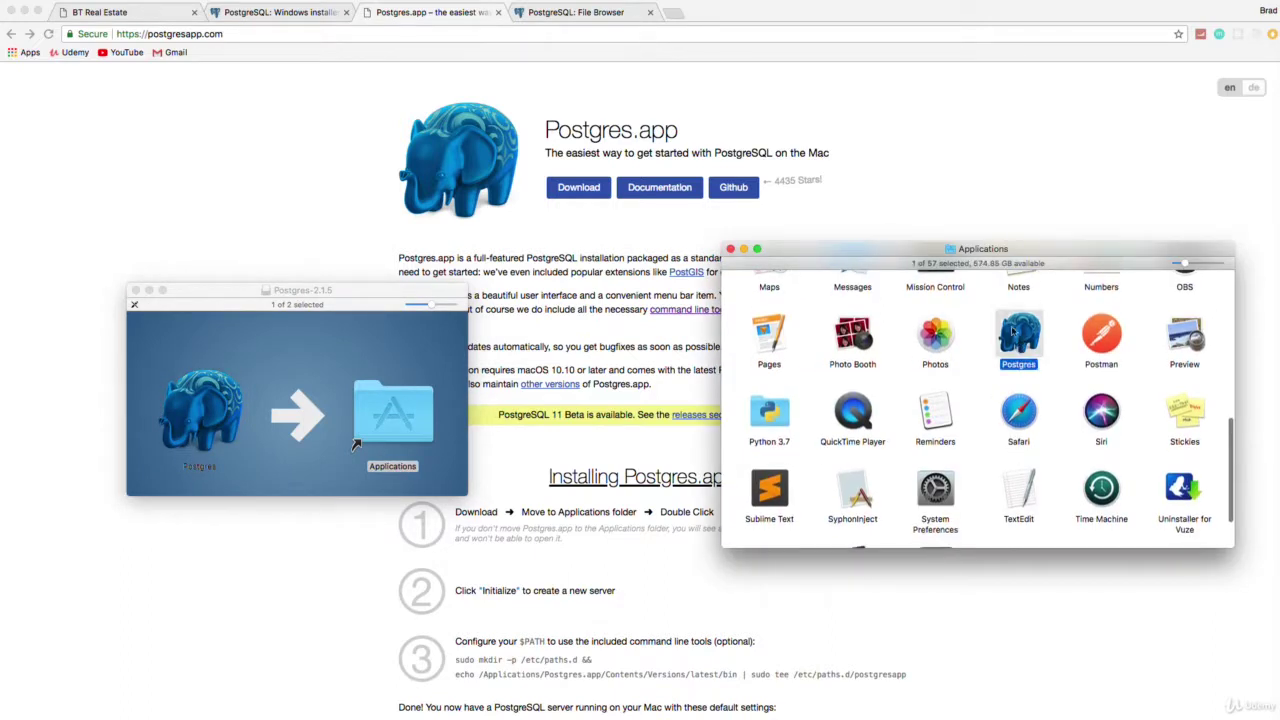
pyautogui.doubleClick(1017, 342)
pyautogui.click(135, 290)
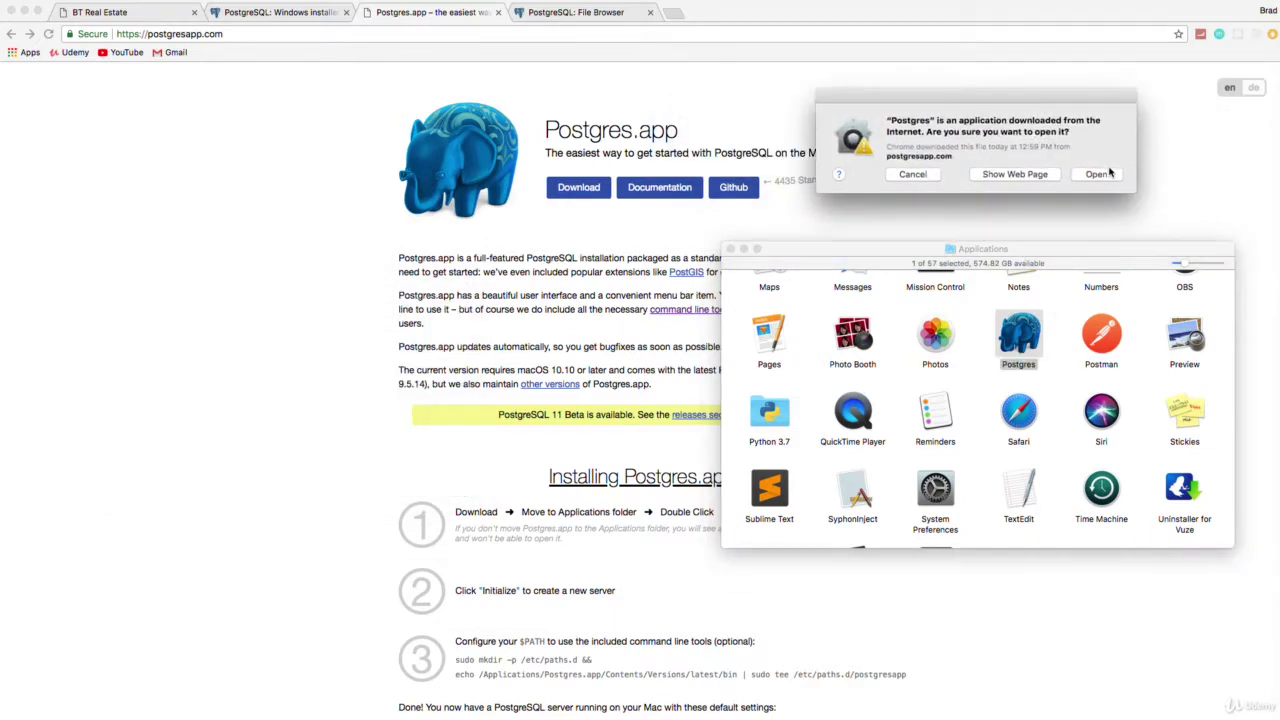
pyautogui.click(1110, 174)
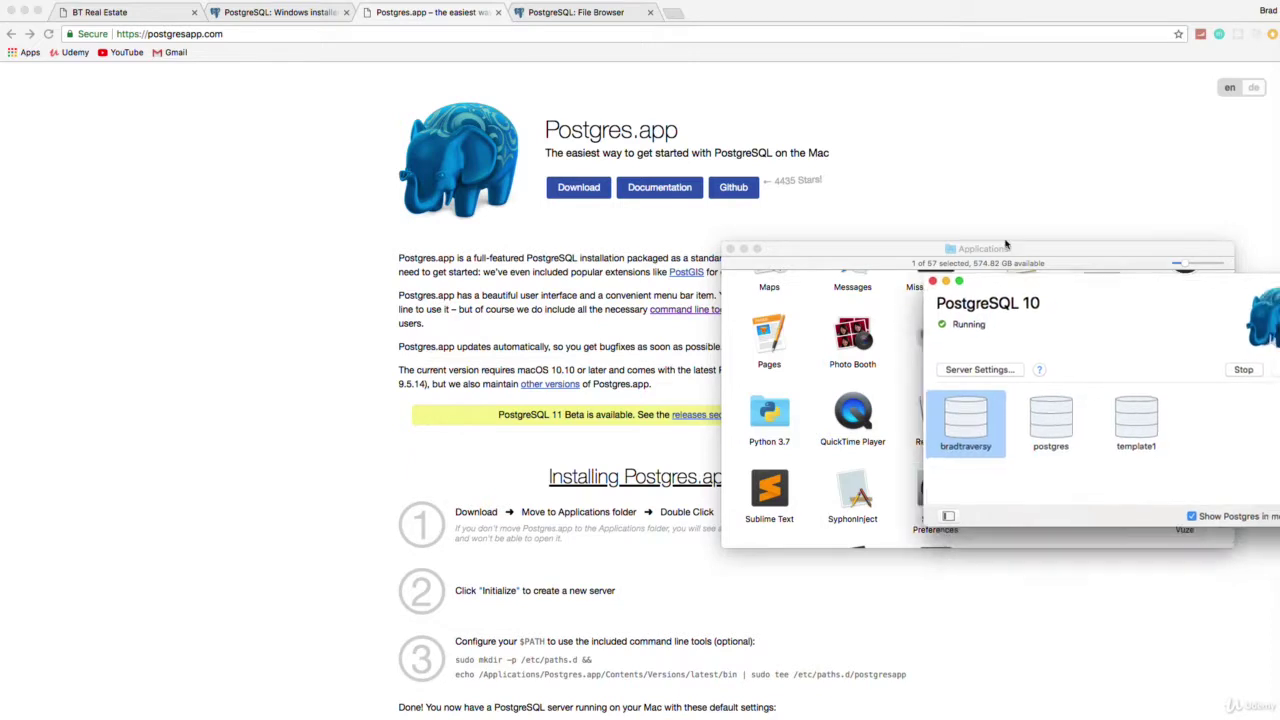
# - Review the server settings of the PostgreSQL 10 server, including its port and file locations, and close the Applications window
pyautogui.moveTo(1142, 294); pyautogui.dragTo(478, 252)
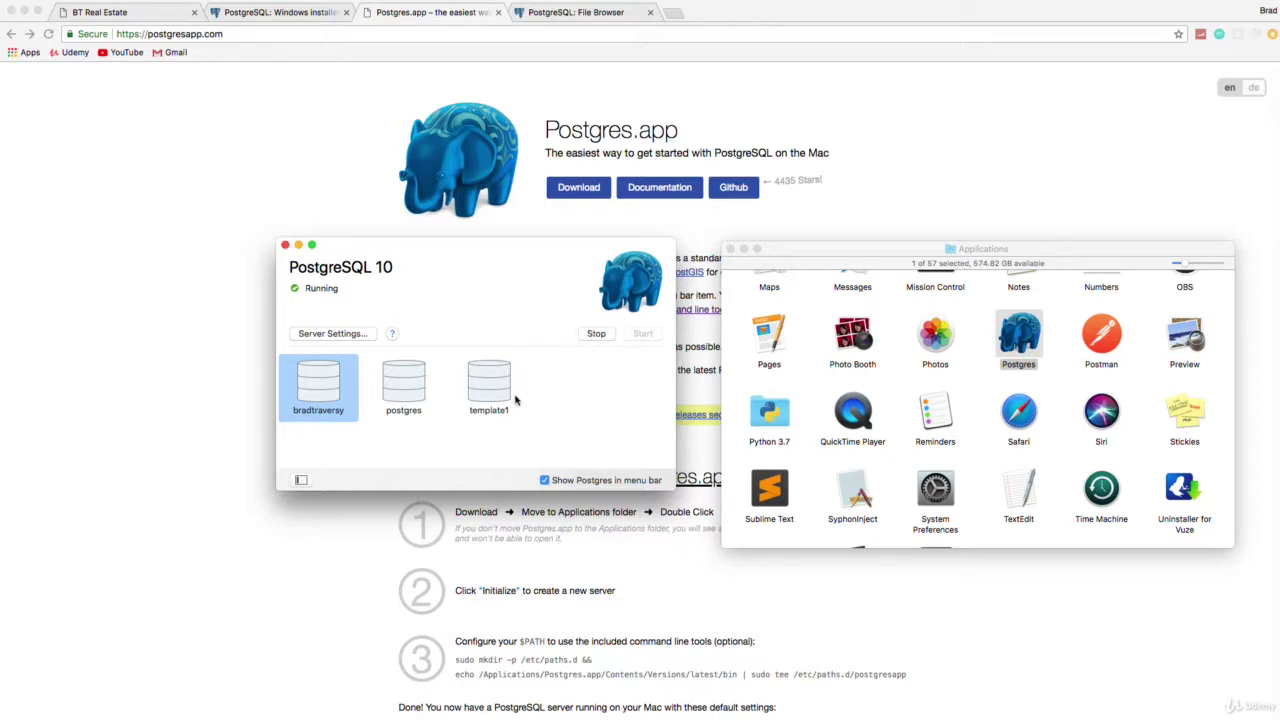
pyautogui.click(345, 336)
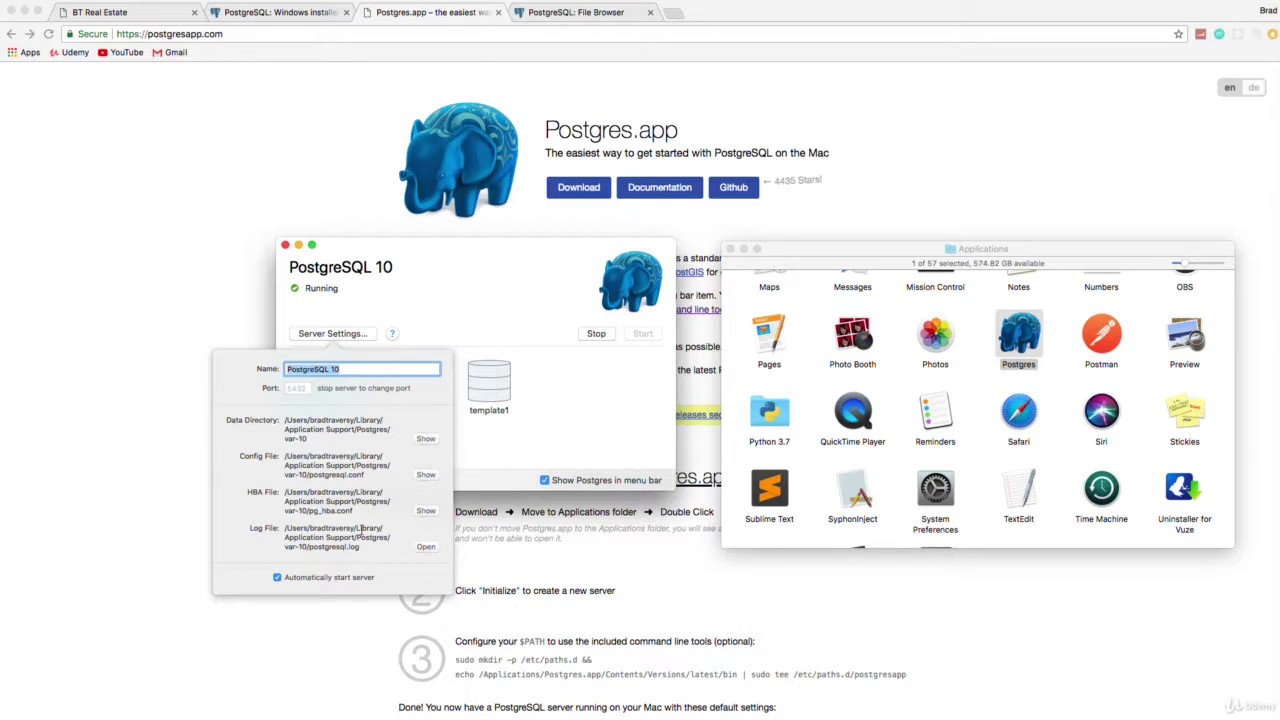
pyautogui.click(465, 303)
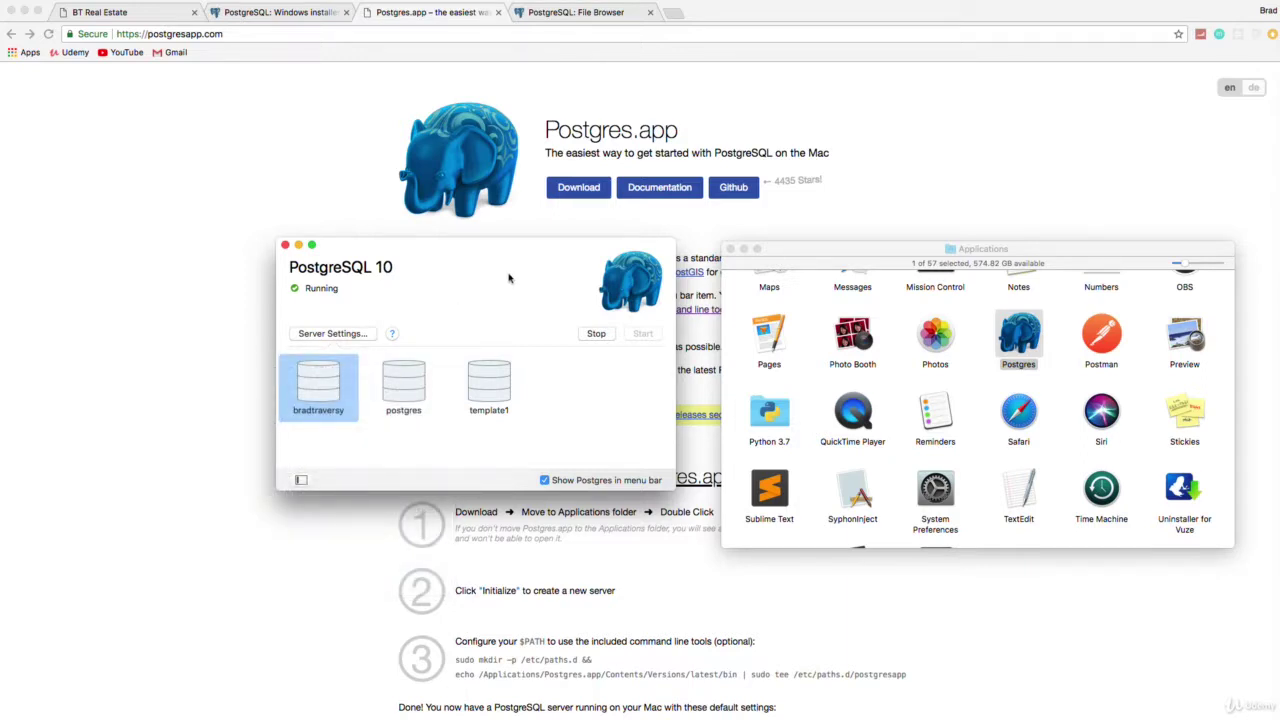
pyautogui.click(730, 249)
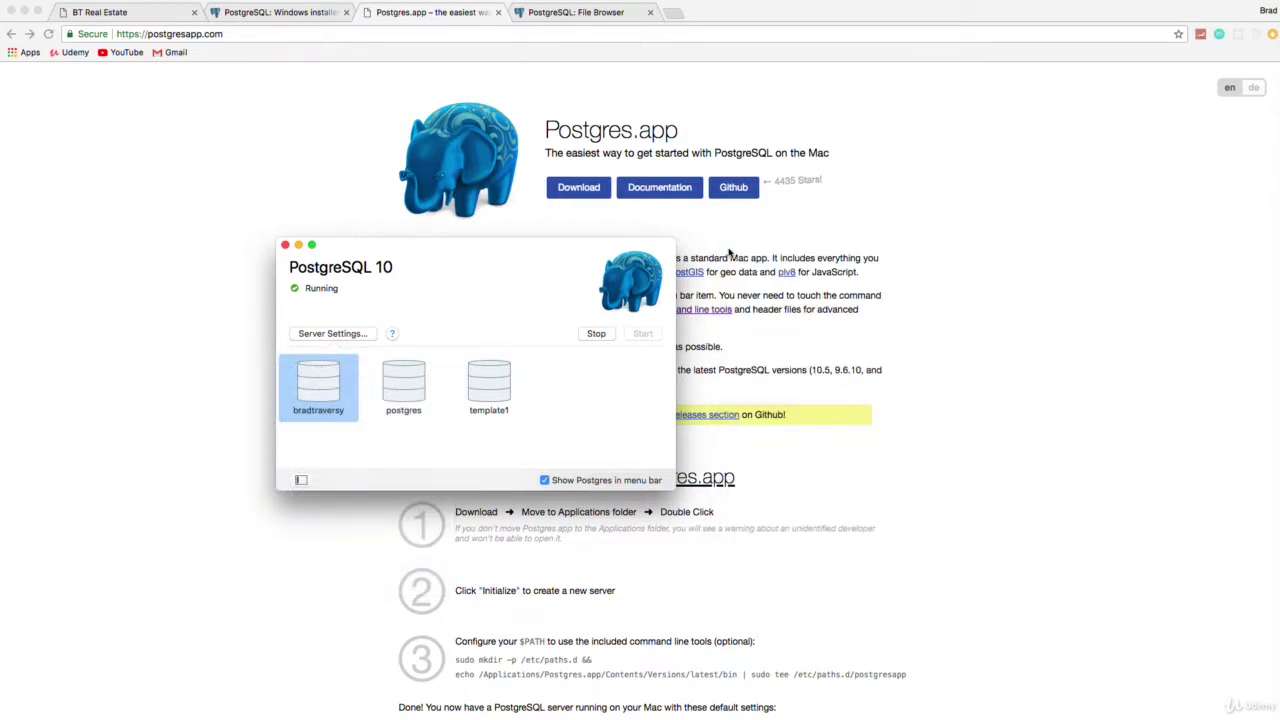
# - Open a psql session on the postgres database and set a new password for the postgres user with \password postgres
pyautogui.click(413, 392)
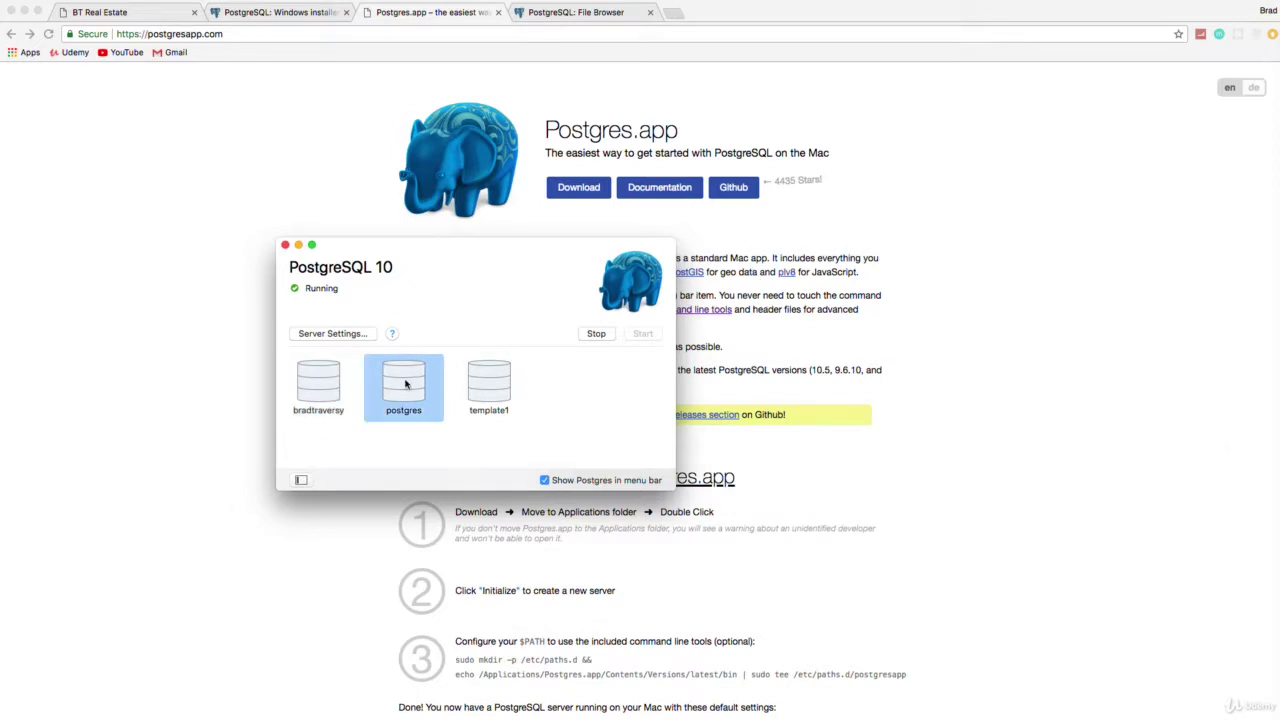
pyautogui.doubleClick(405, 384)
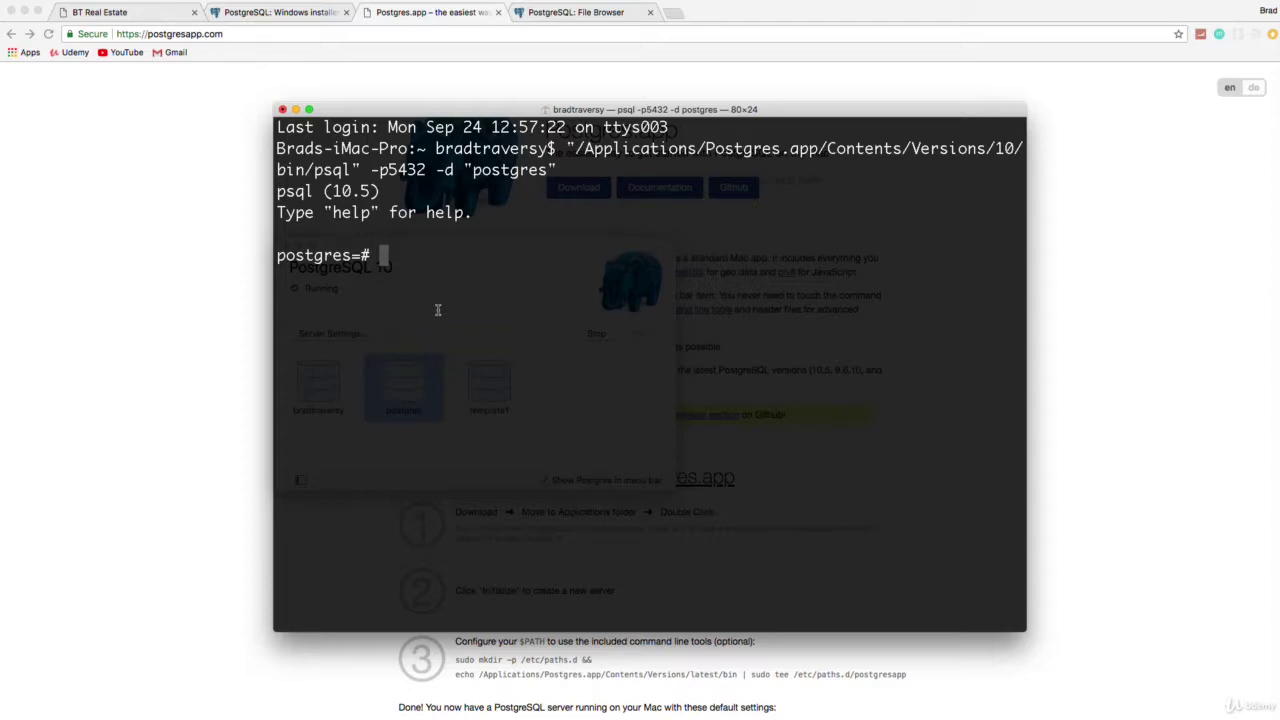
pyautogui.write('\\password post')
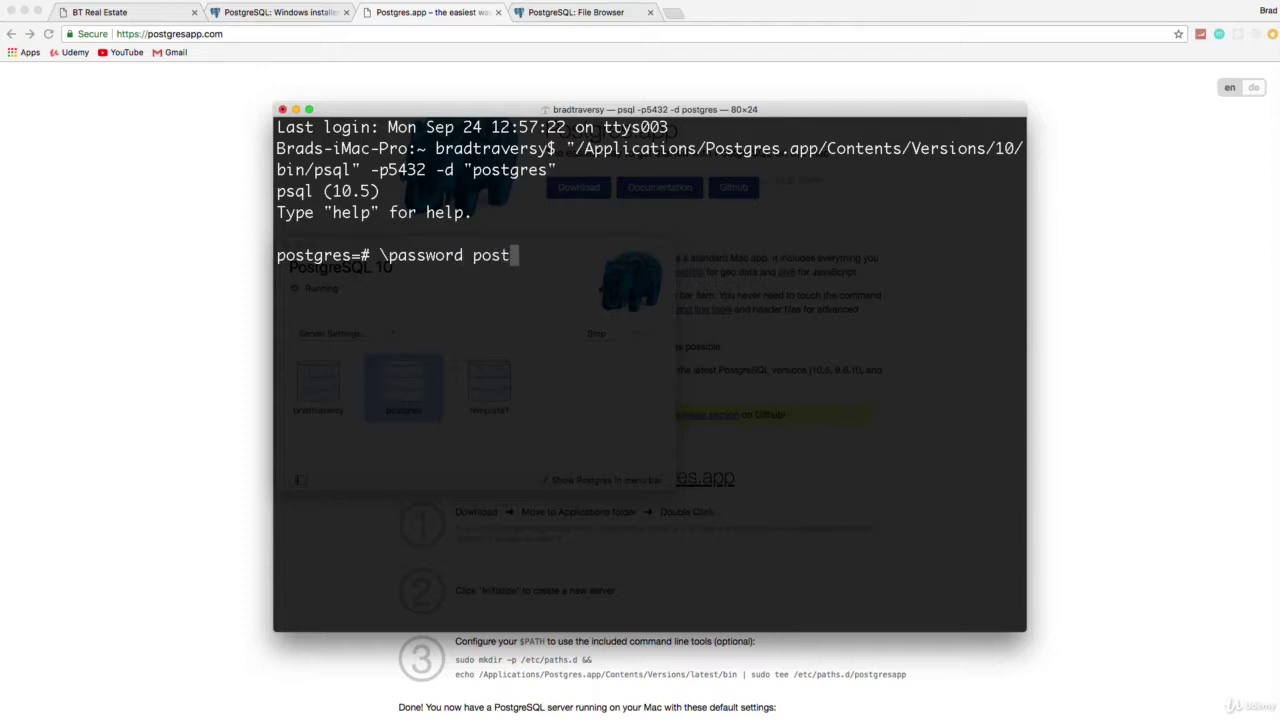
pyautogui.write('gres')
pyautogui.press('Return')
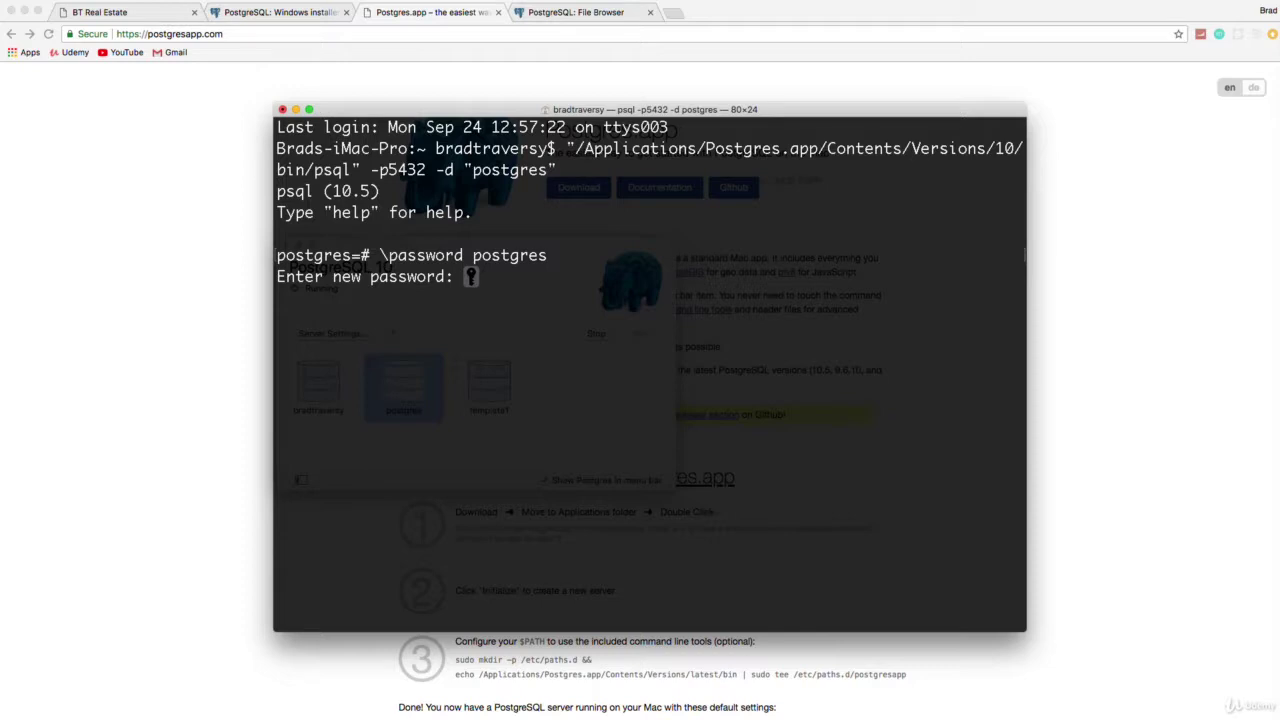
pyautogui.press('Return')
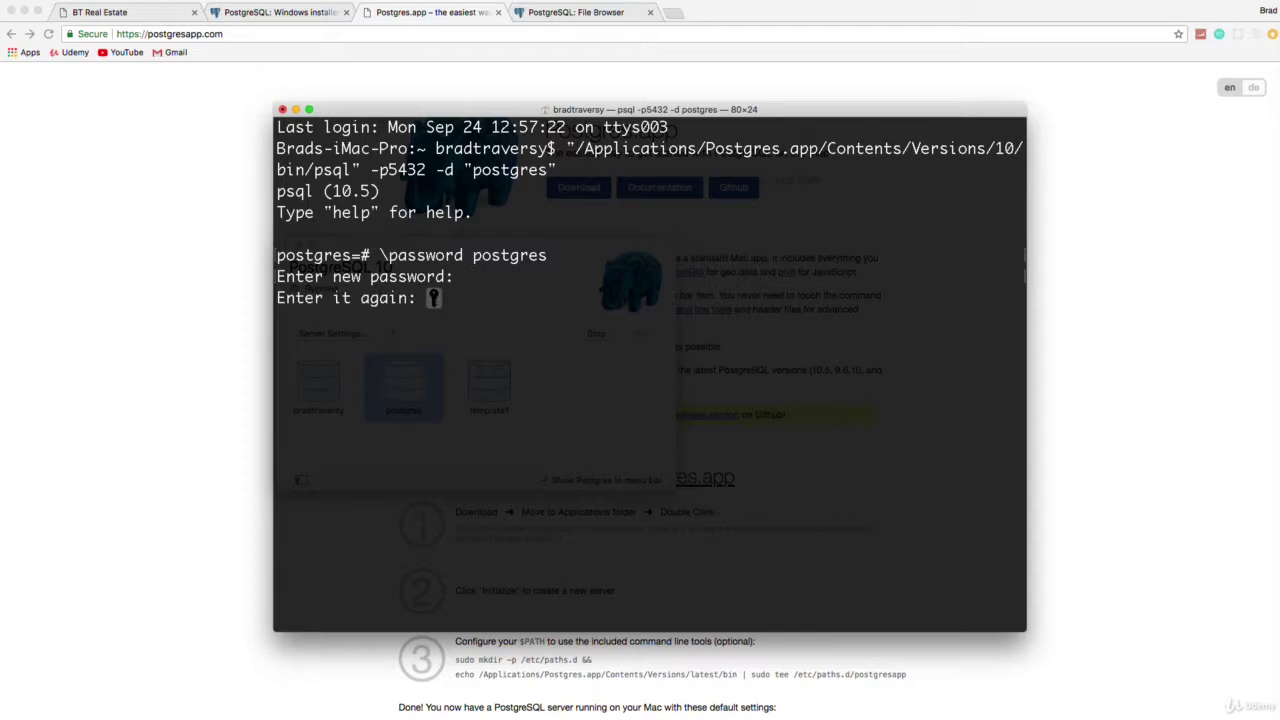
pyautogui.press('Return')
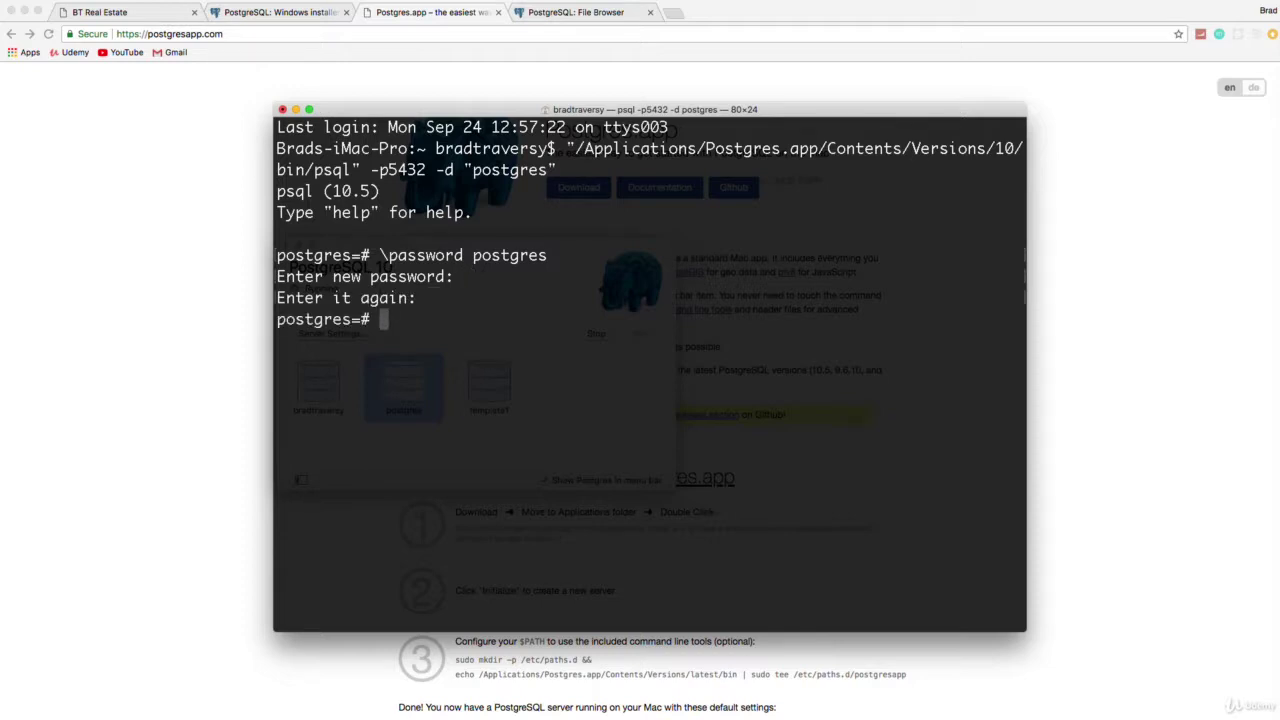
# - Create a database named btredb with postgres as its owner in the psql session
pyautogui.write('CREATE DATA')
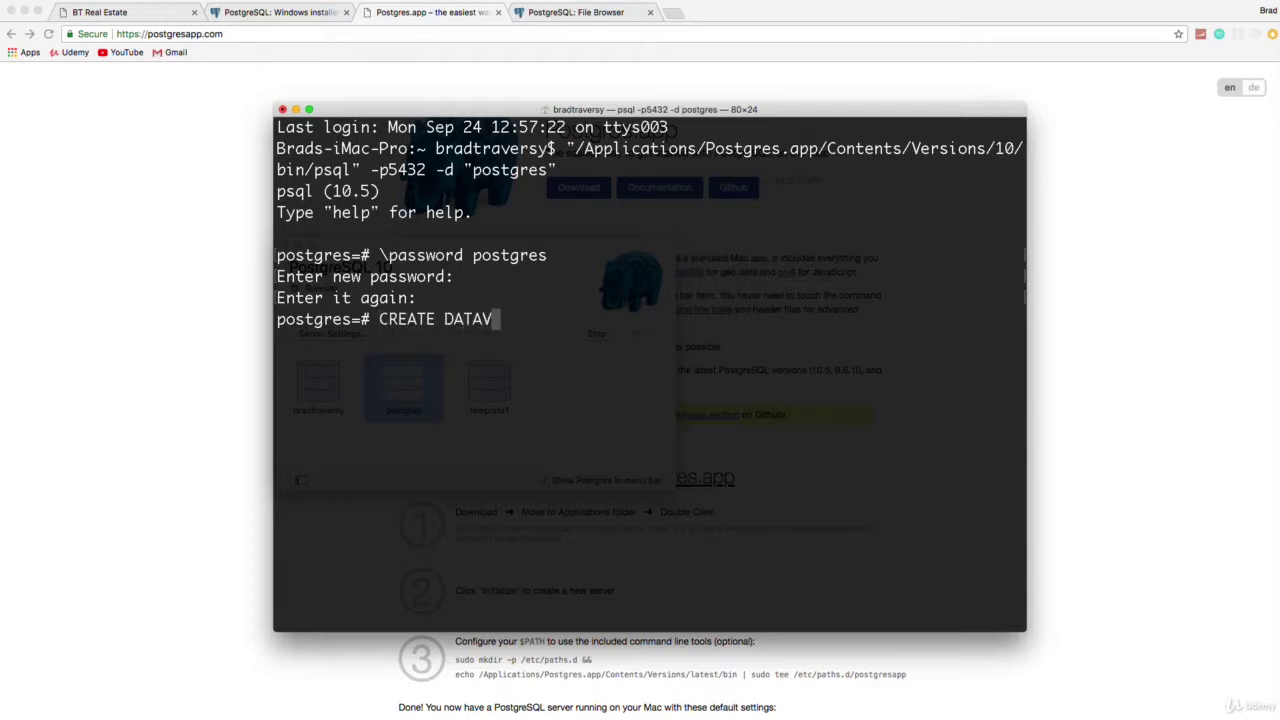
pyautogui.write('BASE btr')
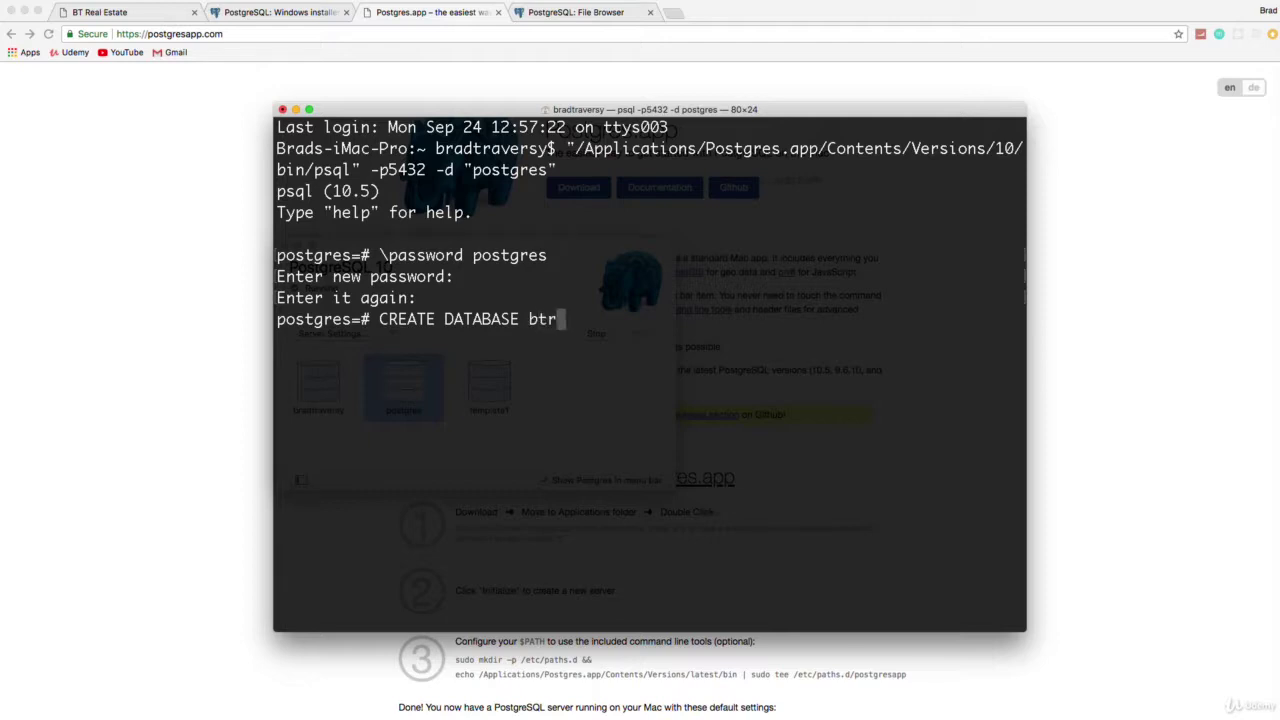
pyautogui.write('edb OWNER')
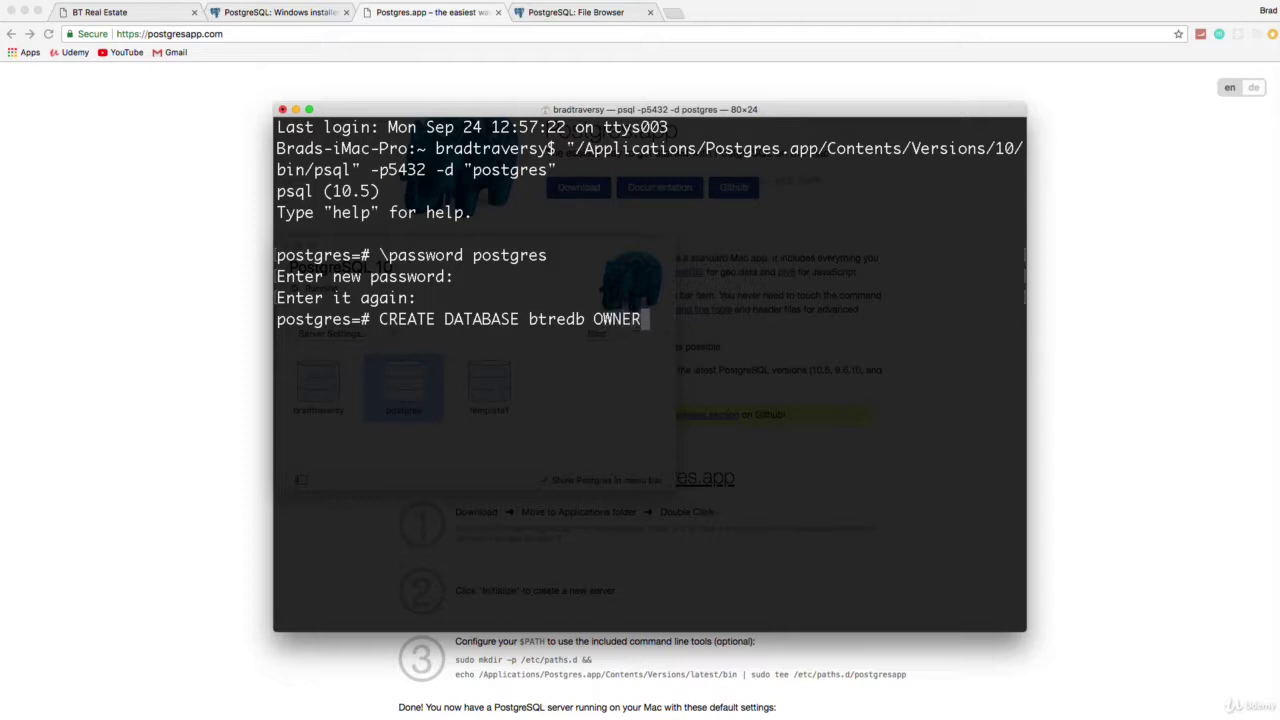
pyautogui.write(' postgres')
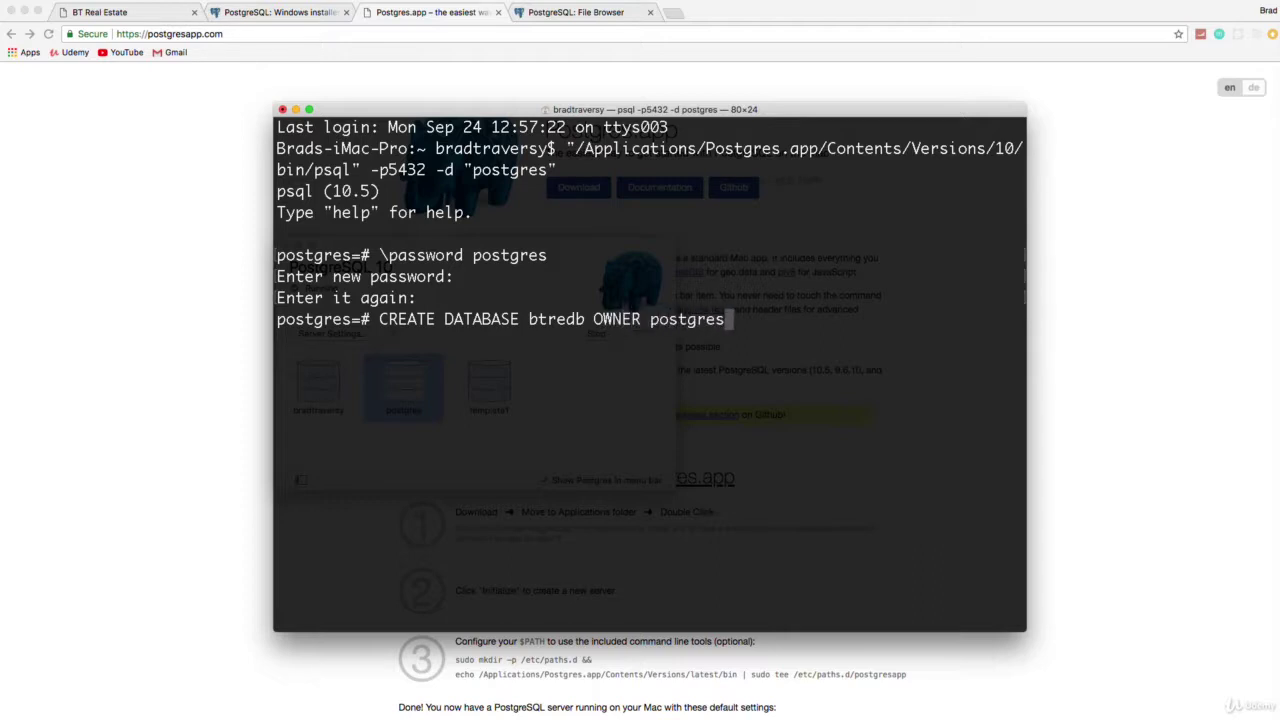
pyautogui.write(';')
pyautogui.press('Return')
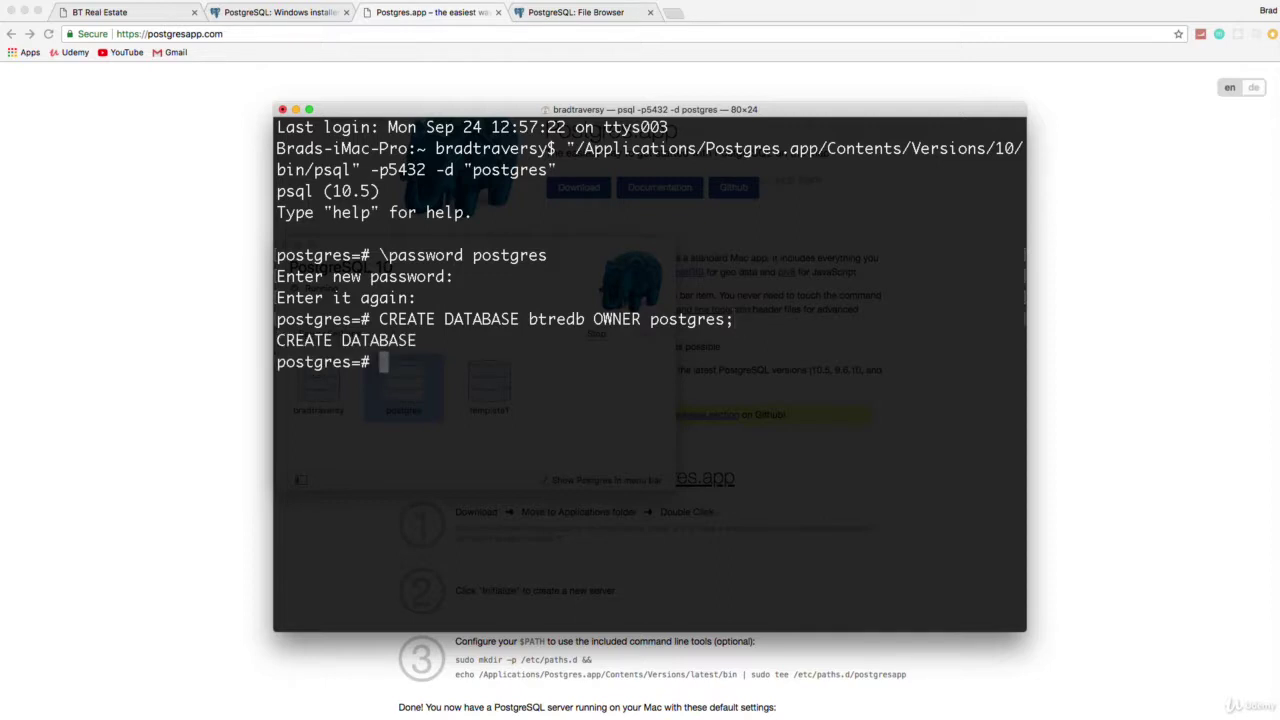
# - List all databases with \l, check the owner of btredb, and exit the listing
pyautogui.write('\\l')
pyautogui.press('Return')
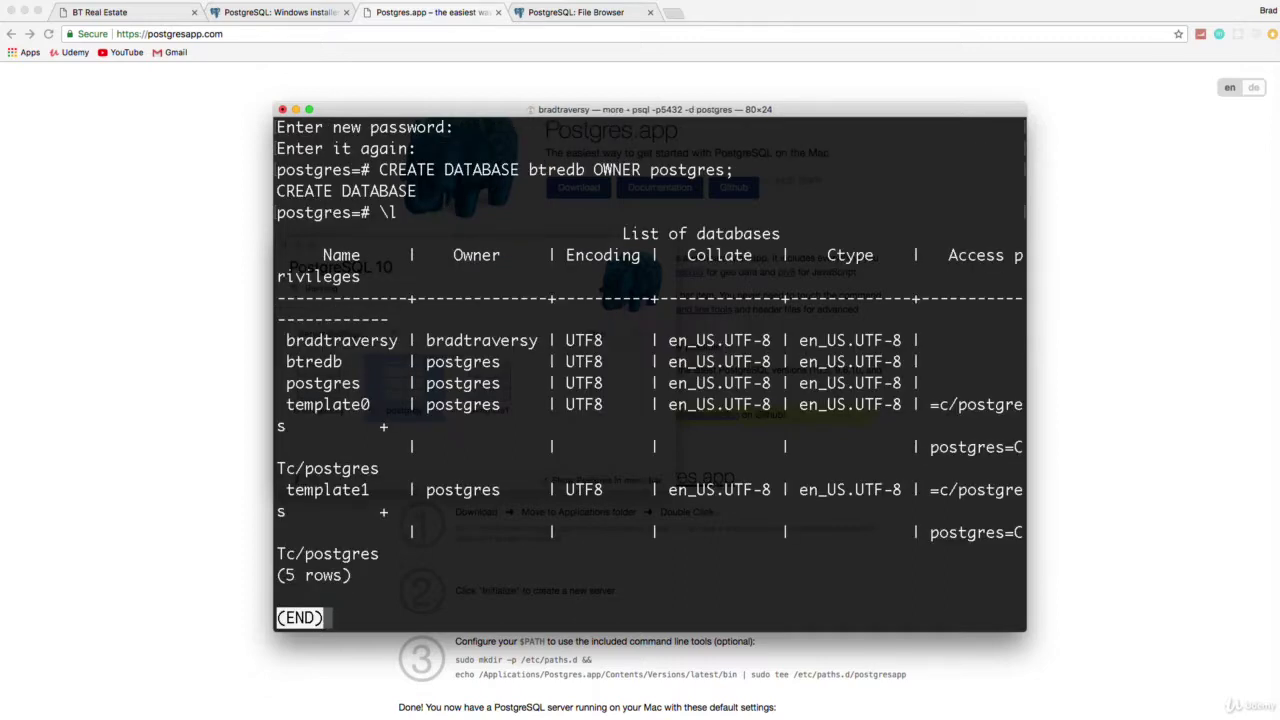
pyautogui.moveTo(286, 364); pyautogui.dragTo(528, 364)
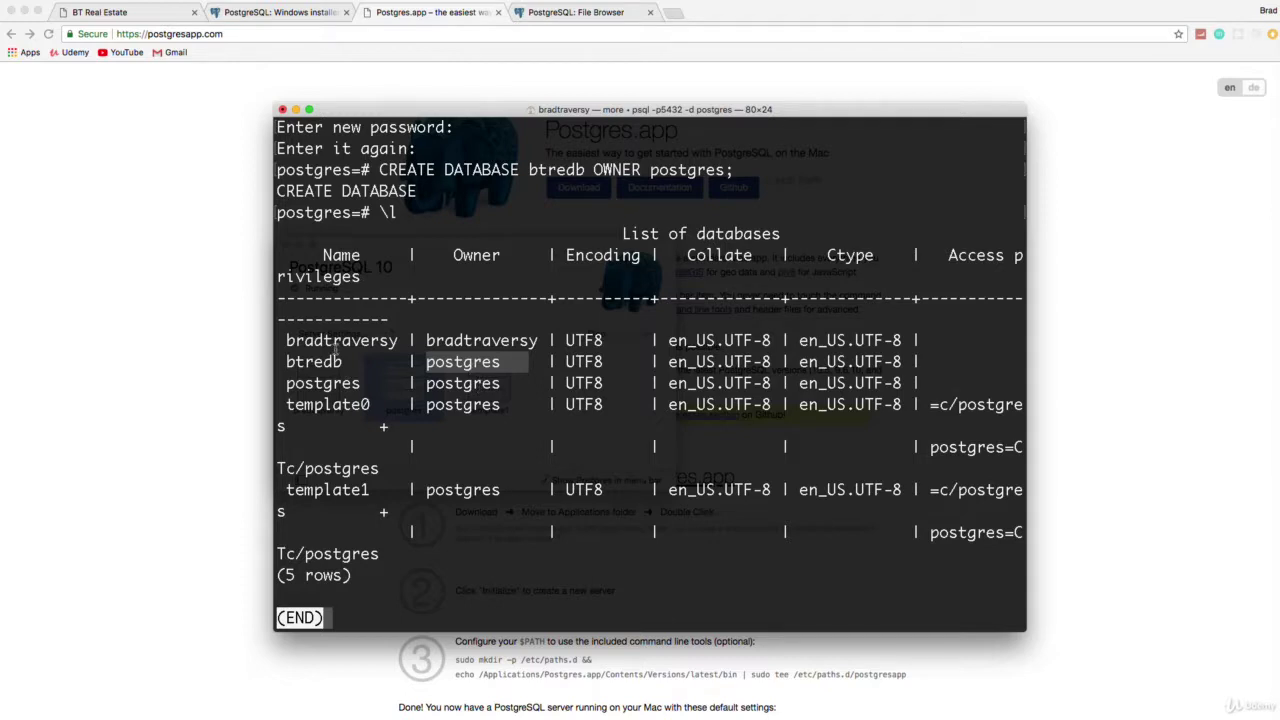
pyautogui.click(513, 597)
pyautogui.press('q')
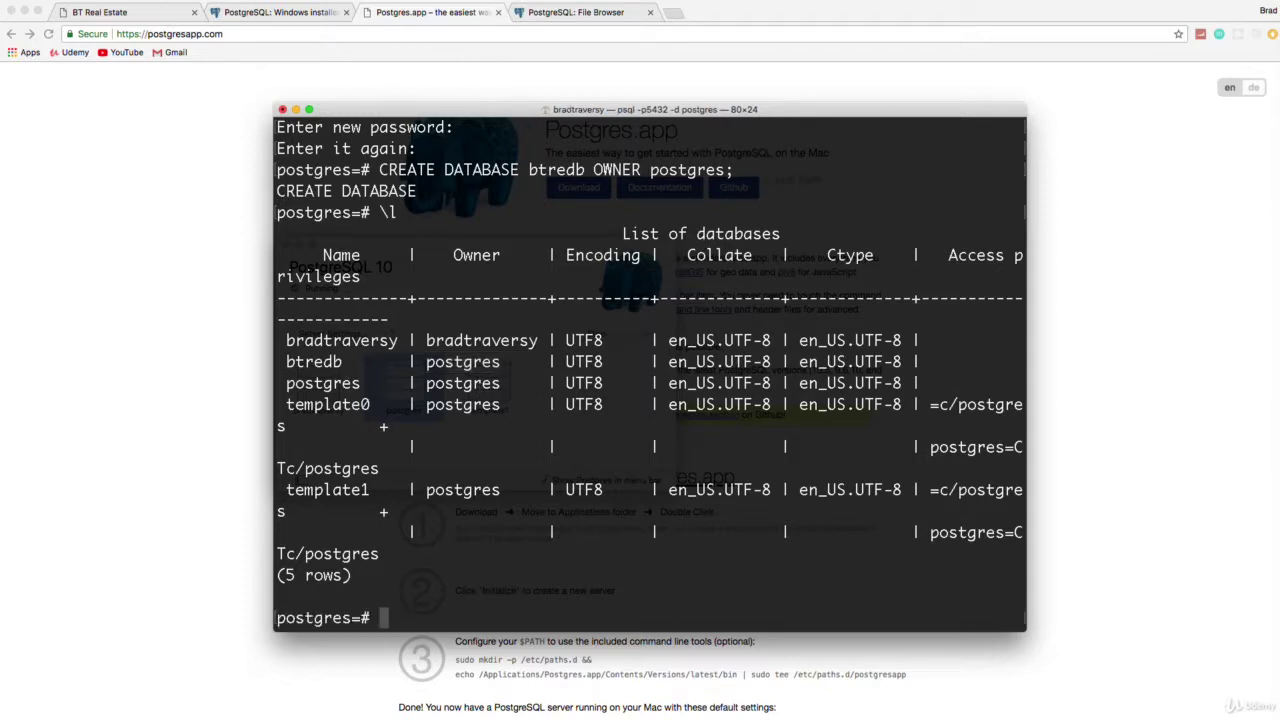
# - Quit the psql session with \q and close the Terminal and PostgreSQL 10 windows
pyautogui.write('\\q')
pyautogui.press('Return')
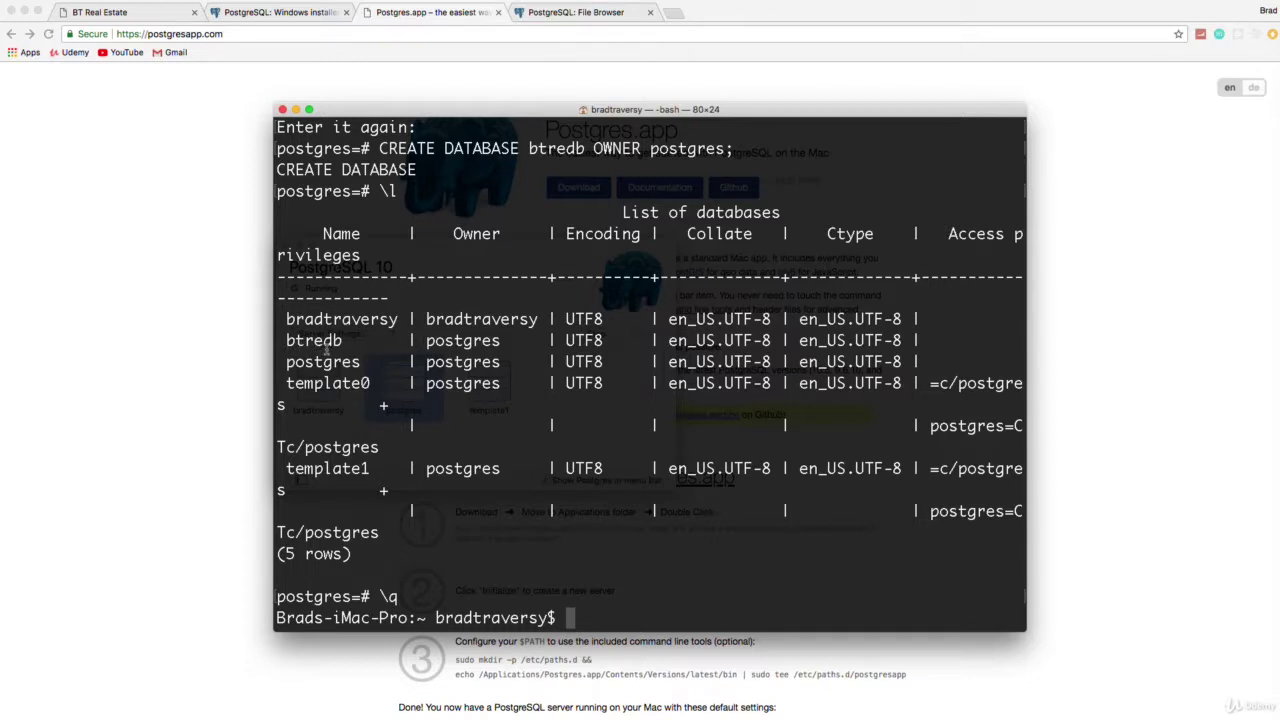
pyautogui.click(283, 109)
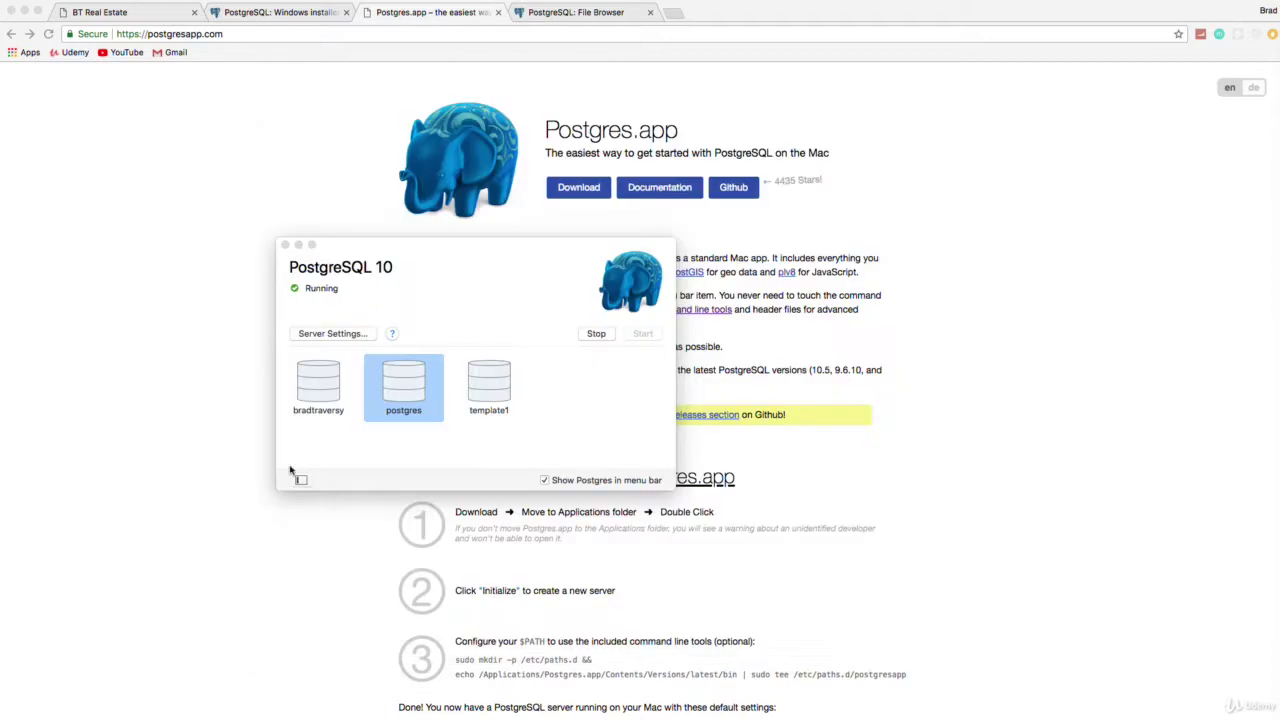
pyautogui.click(285, 246)
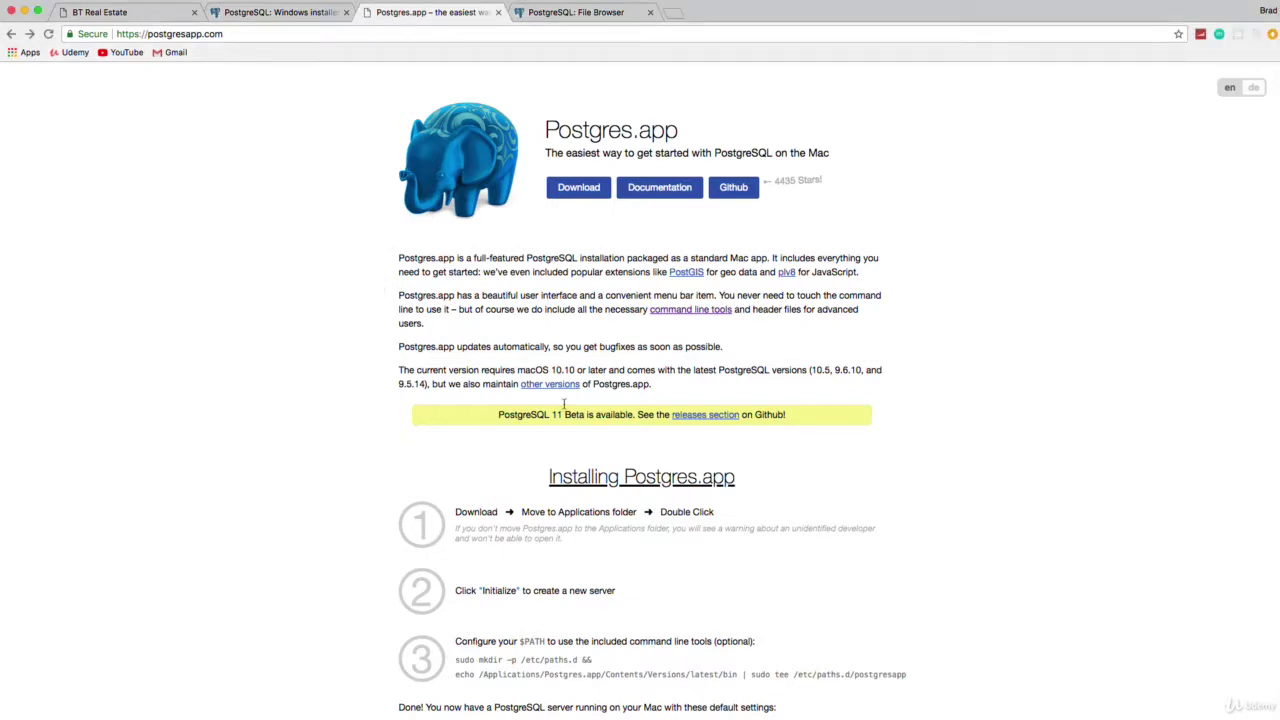
# - Accept the pgAdmin 4 license agreement and move the opened disk image window closer to the middle of the screen
pyautogui.moveTo(1094, 86); pyautogui.dragTo(773, 107)
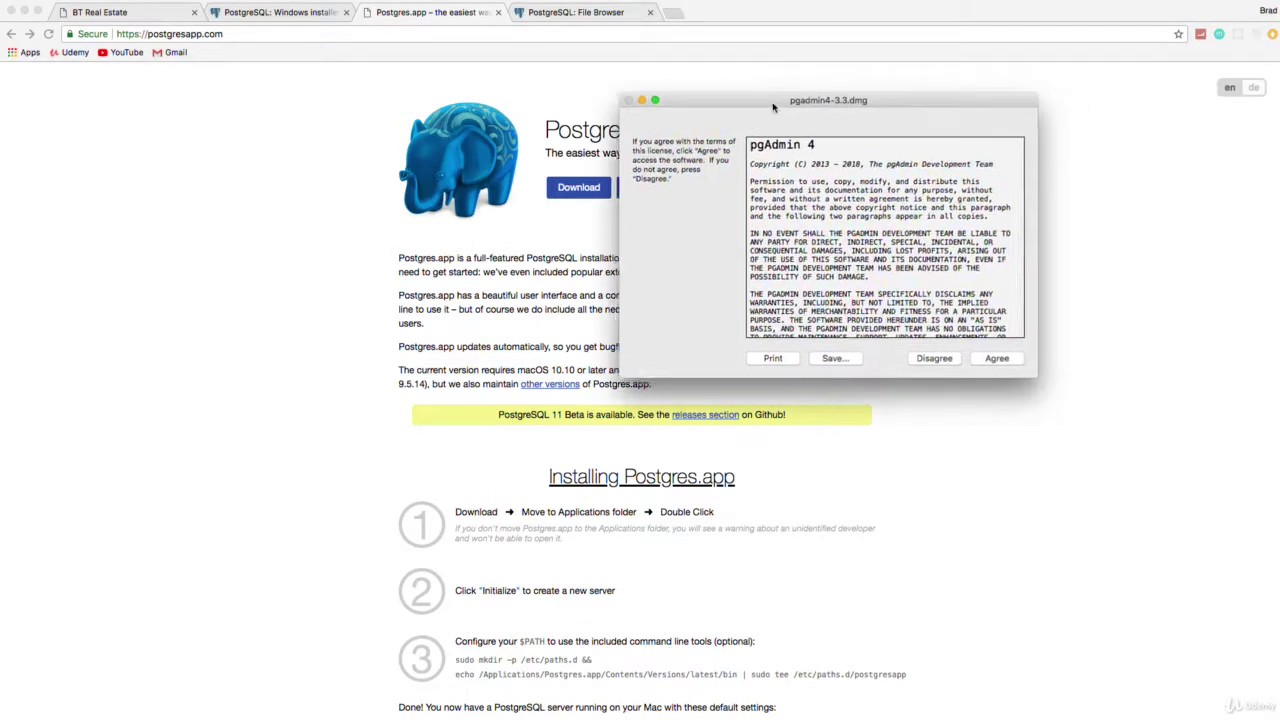
pyautogui.click(988, 362)
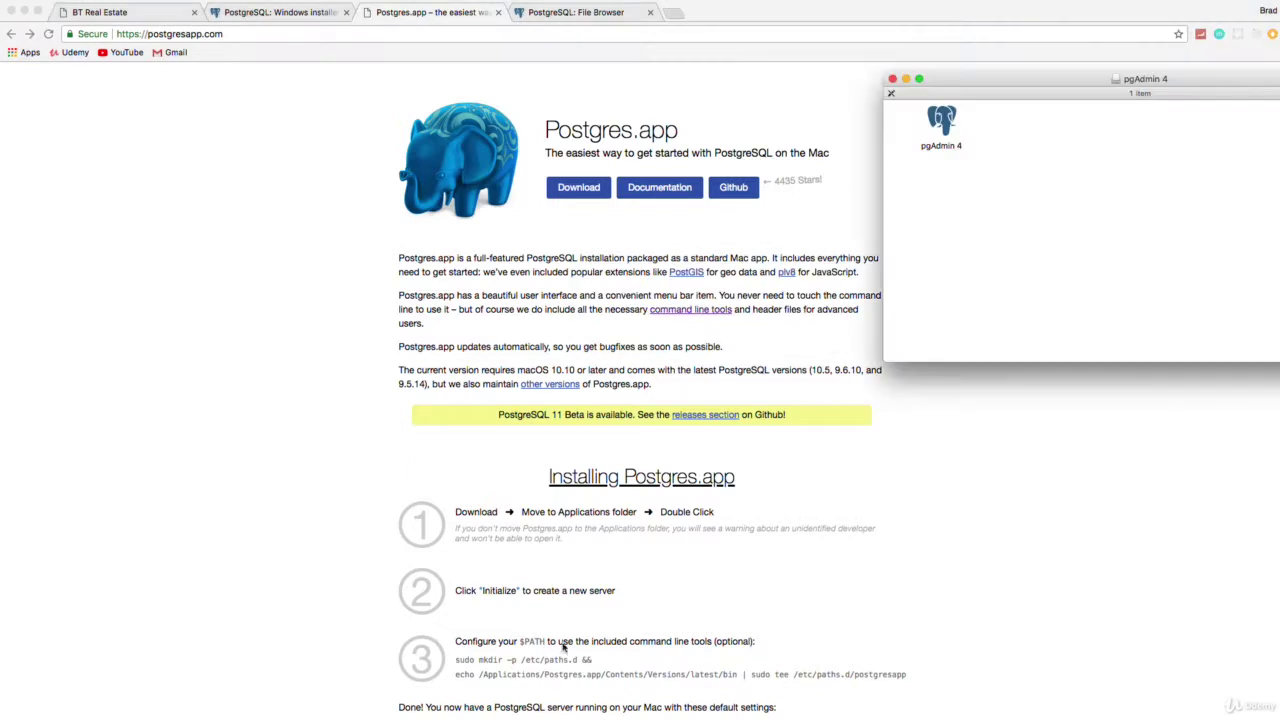
pyautogui.moveTo(1014, 88); pyautogui.dragTo(835, 236)
pyautogui.moveTo(757, 280); pyautogui.dragTo(890, 354)
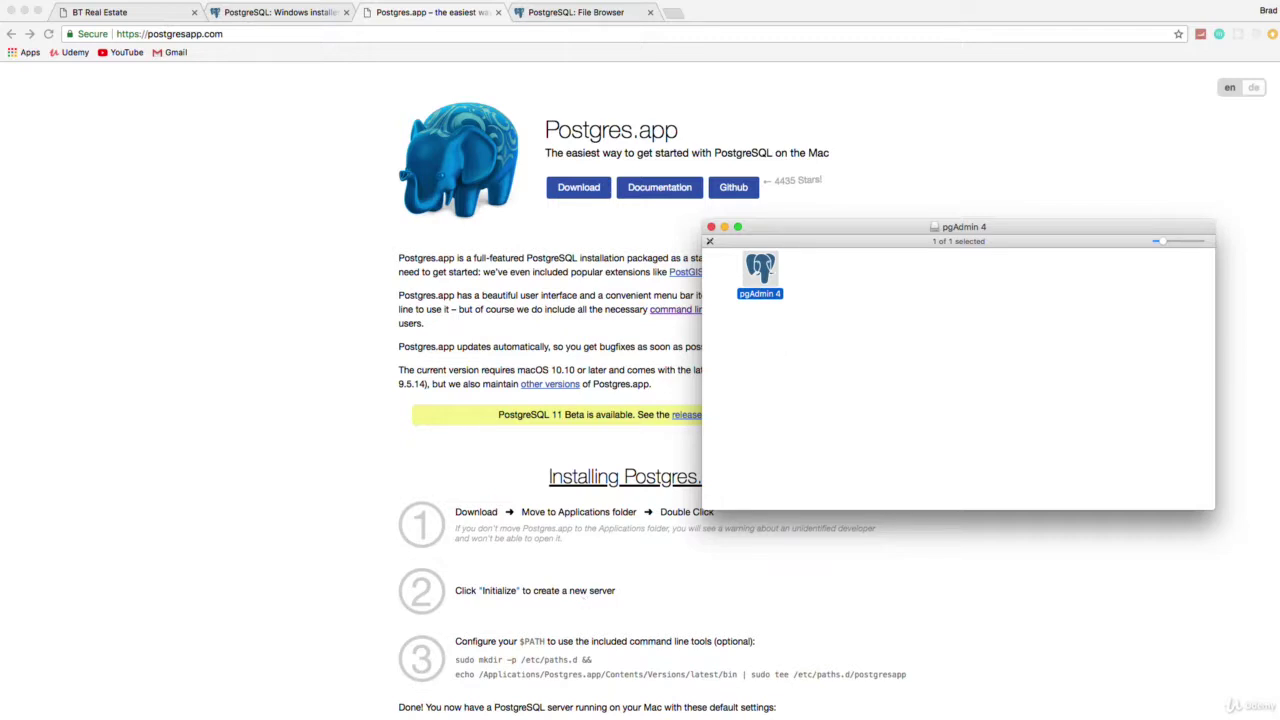
# - Copy pgAdmin 4 from its disk image into the Applications folder using a new Finder window, and close the disk image window
pyautogui.rightClick(600, 718)
pyautogui.click(587, 700)
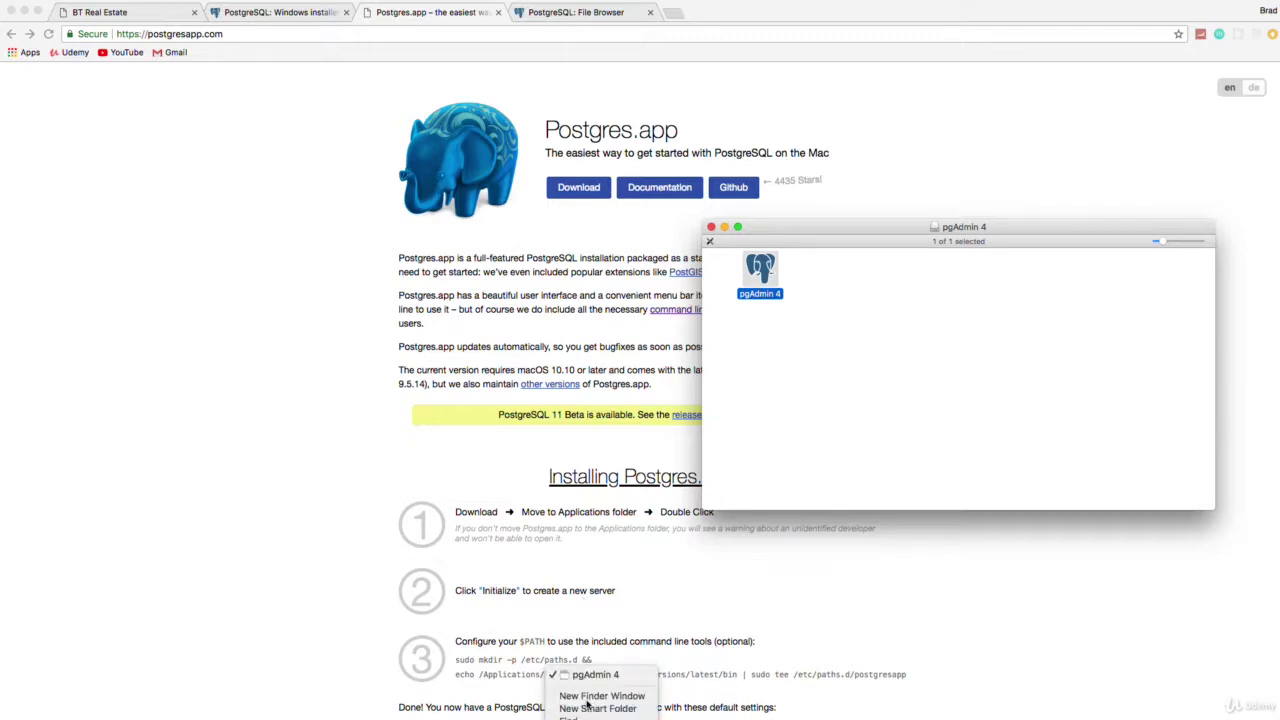
pyautogui.moveTo(810, 252); pyautogui.dragTo(190, 233)
pyautogui.scroll(-1, 165, 446)
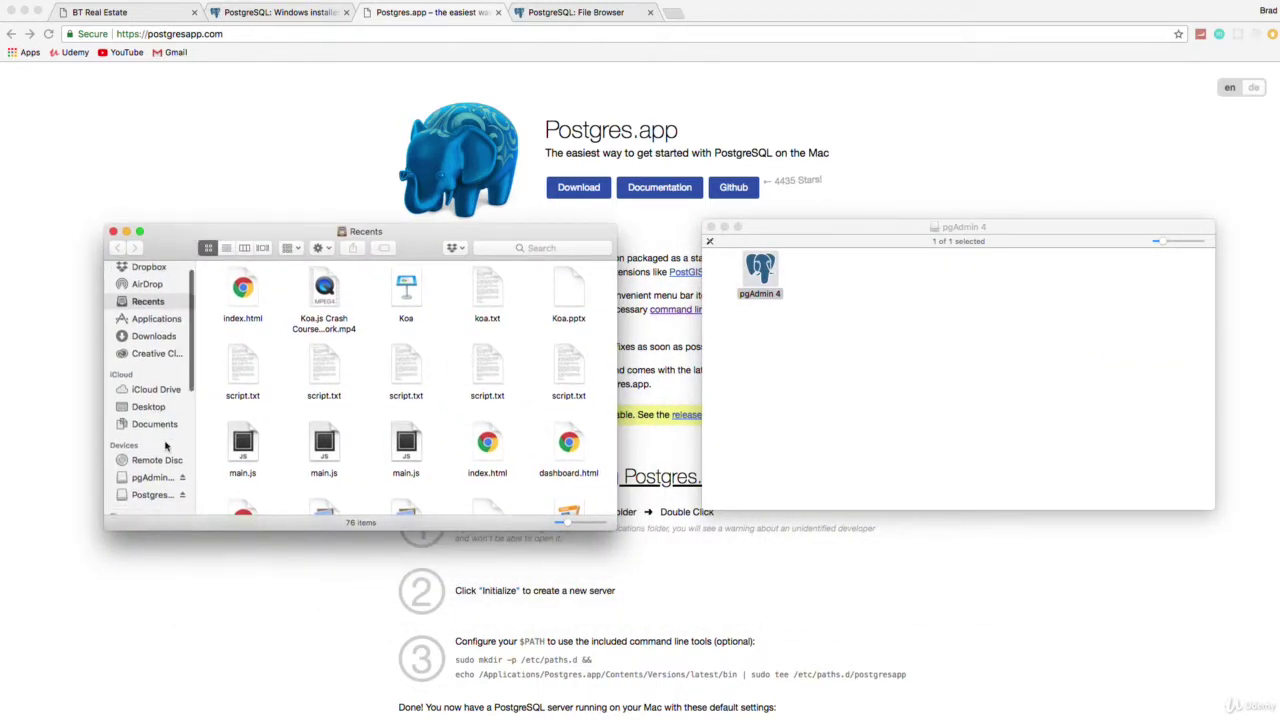
pyautogui.scroll(1, 165, 446)
pyautogui.click(170, 338)
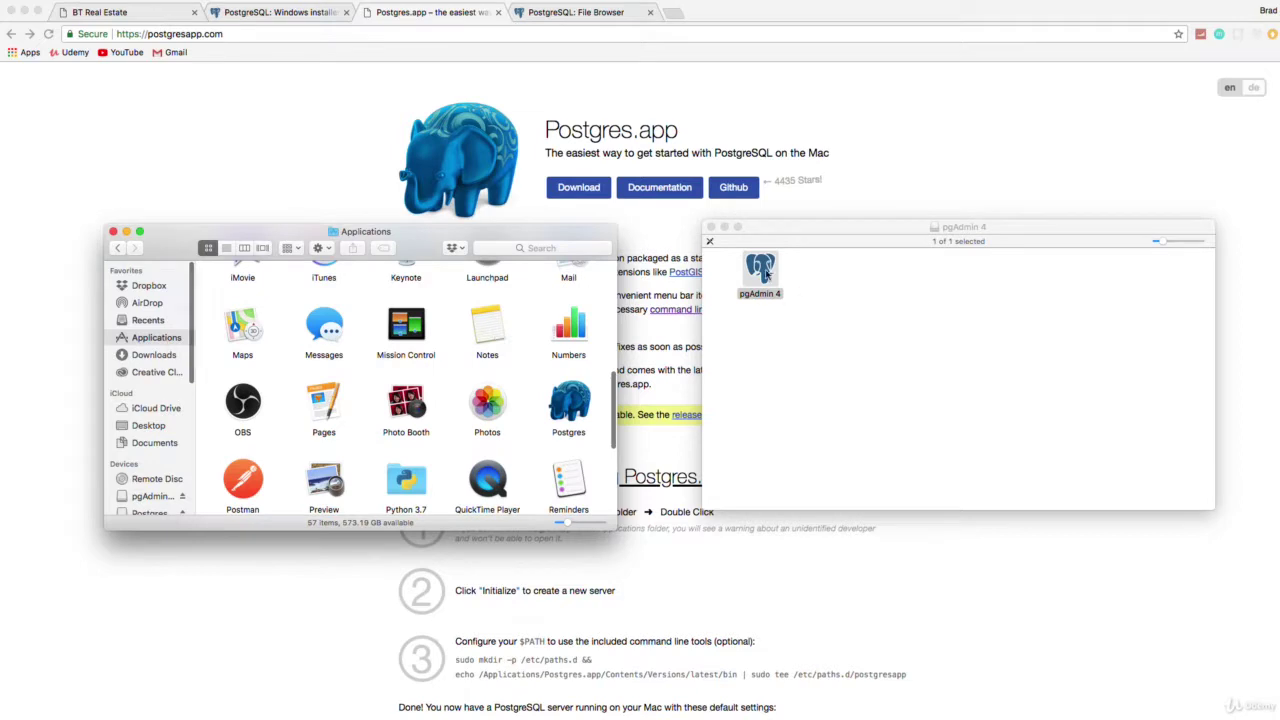
pyautogui.moveTo(766, 275); pyautogui.dragTo(515, 323)
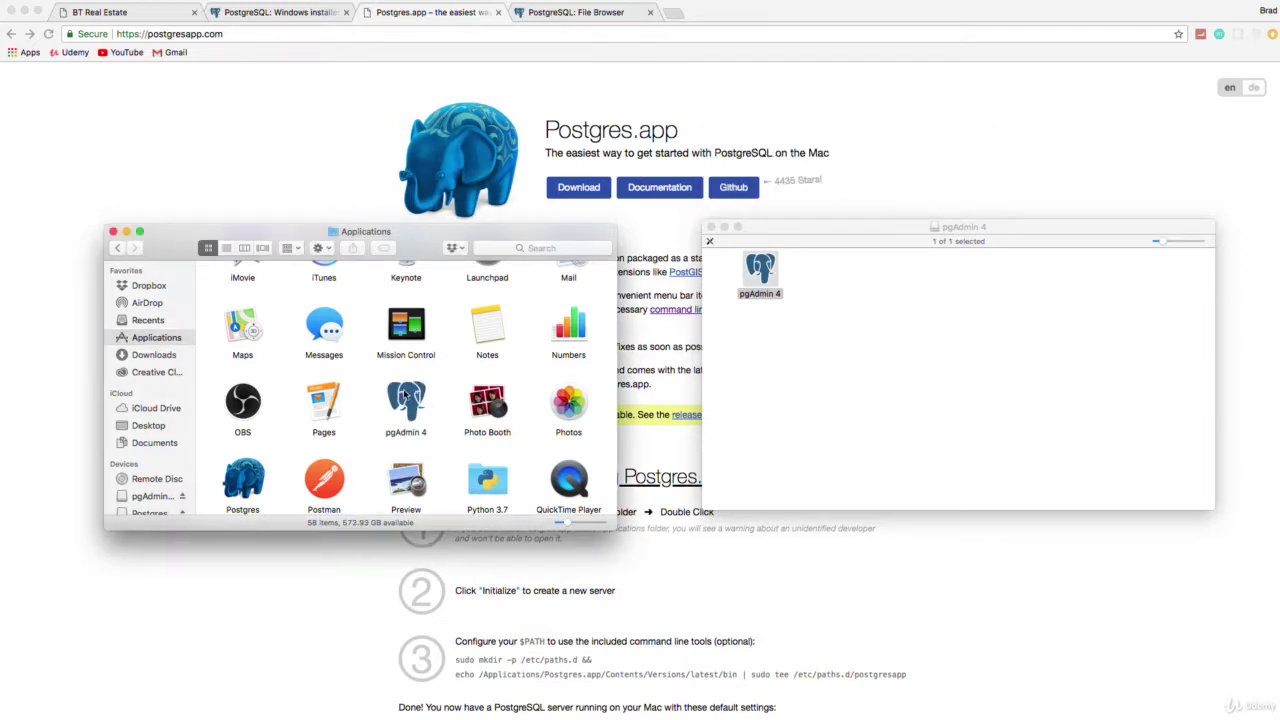
pyautogui.click(710, 227)
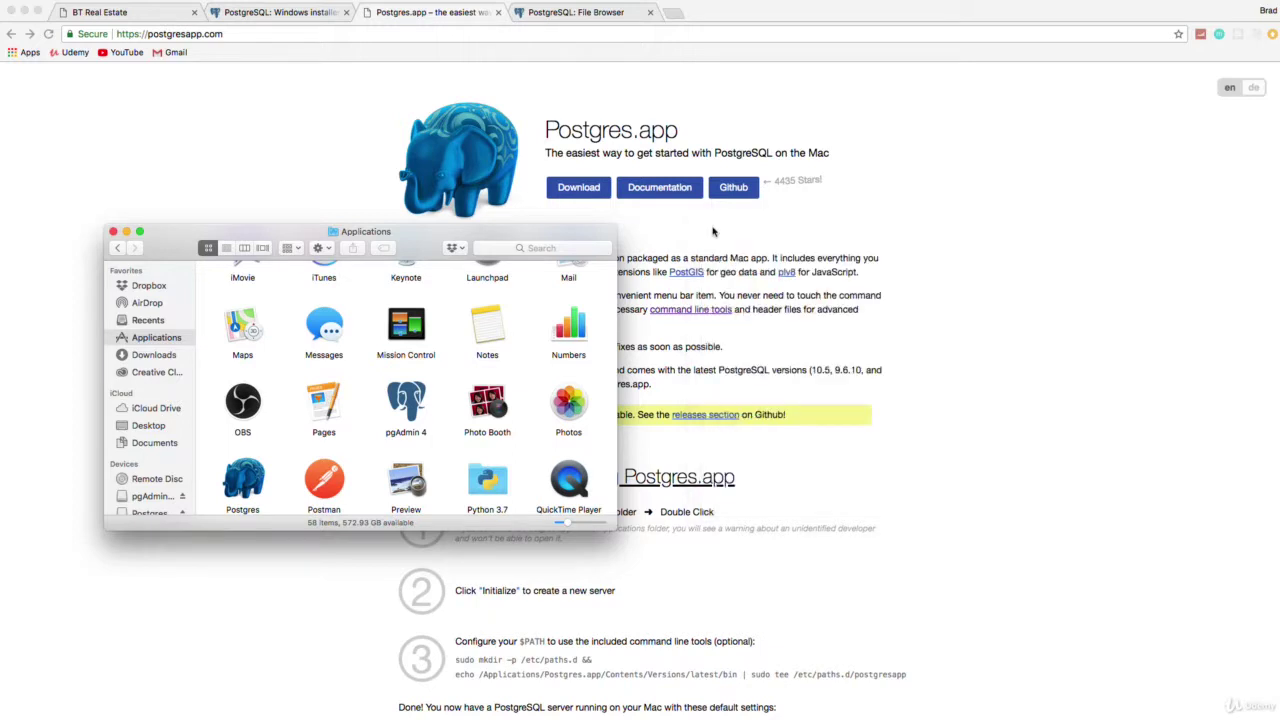
# - Launch pgAdmin 4 from the Applications folder, allowing the downloaded application to open
pyautogui.click(407, 398)
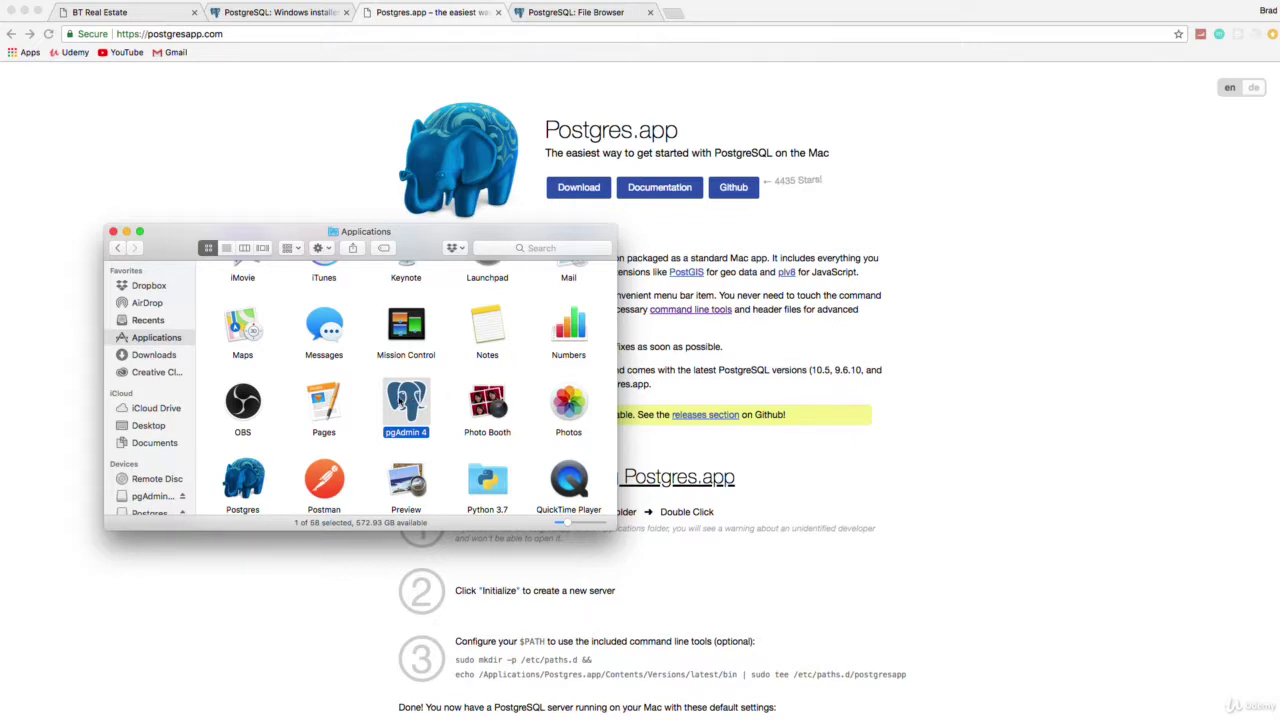
pyautogui.doubleClick(400, 398)
pyautogui.moveTo(1094, 136); pyautogui.dragTo(897, 144)
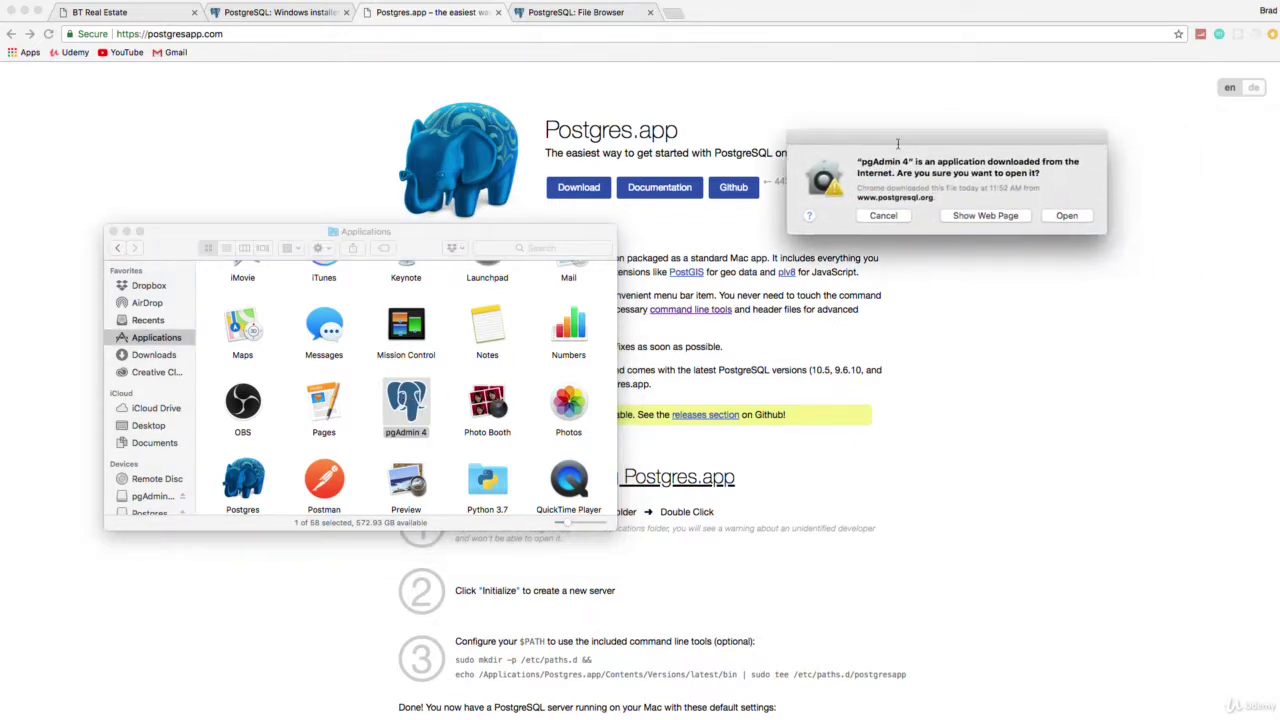
pyautogui.click(1066, 215)
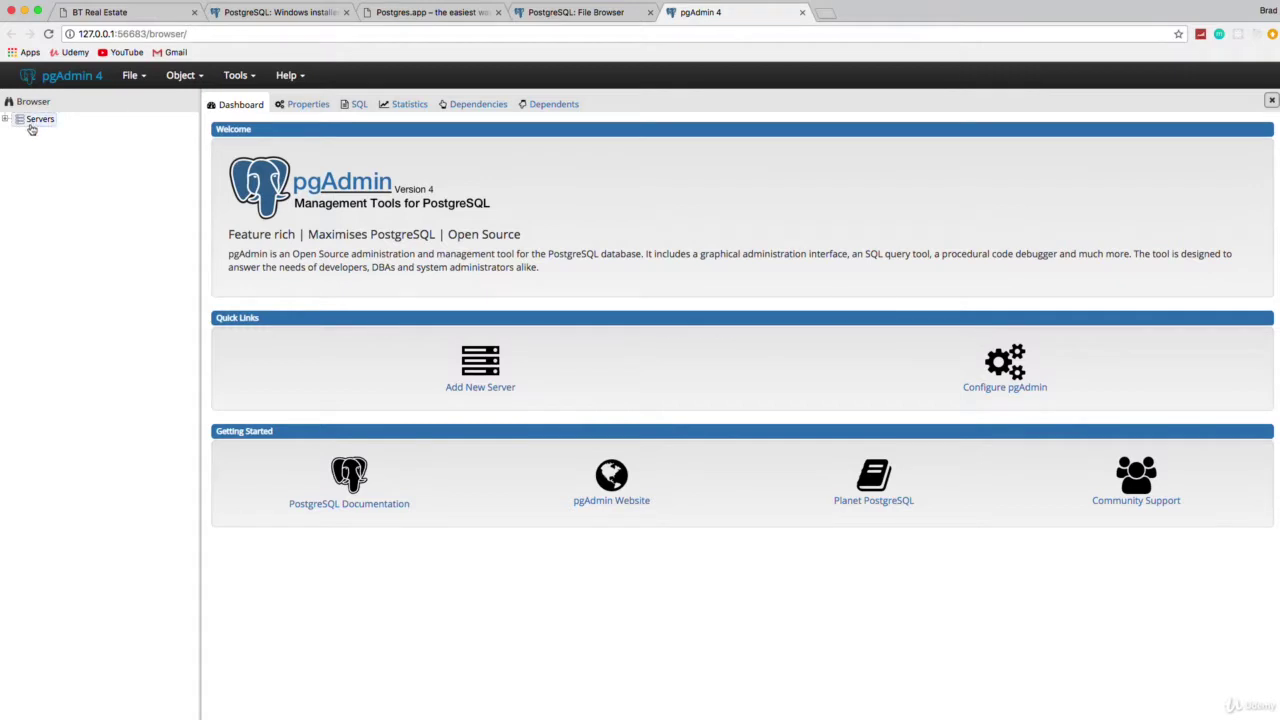
# - Start creating a new server under Servers and name it dbserver
pyautogui.click(6, 120)
pyautogui.rightClick(36, 119)
pyautogui.moveTo(60, 129)
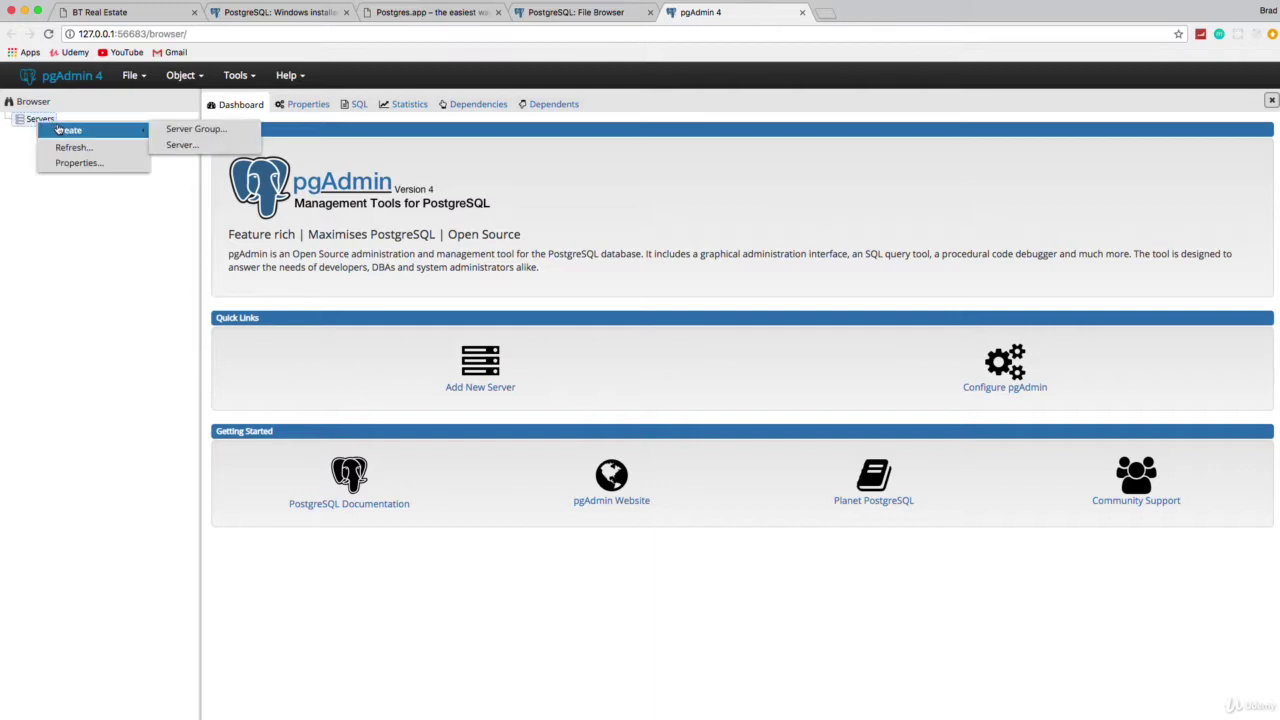
pyautogui.click(172, 145)
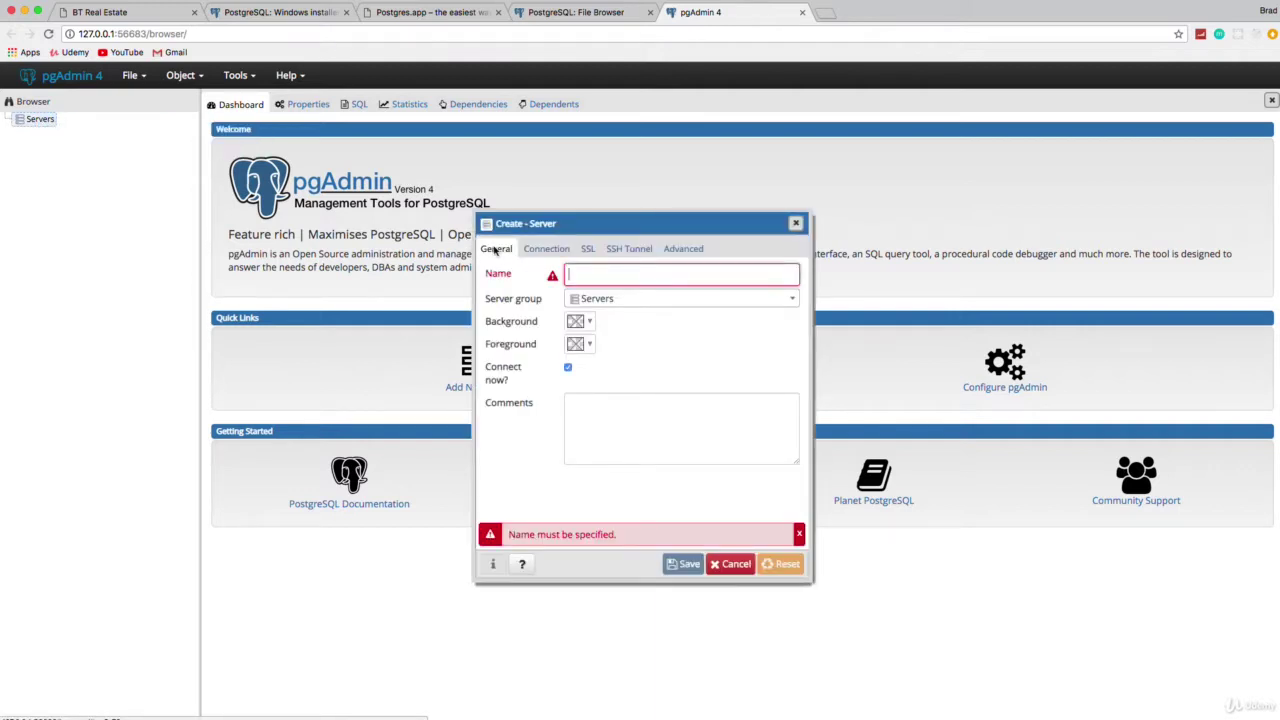
pyautogui.write('dbserver')
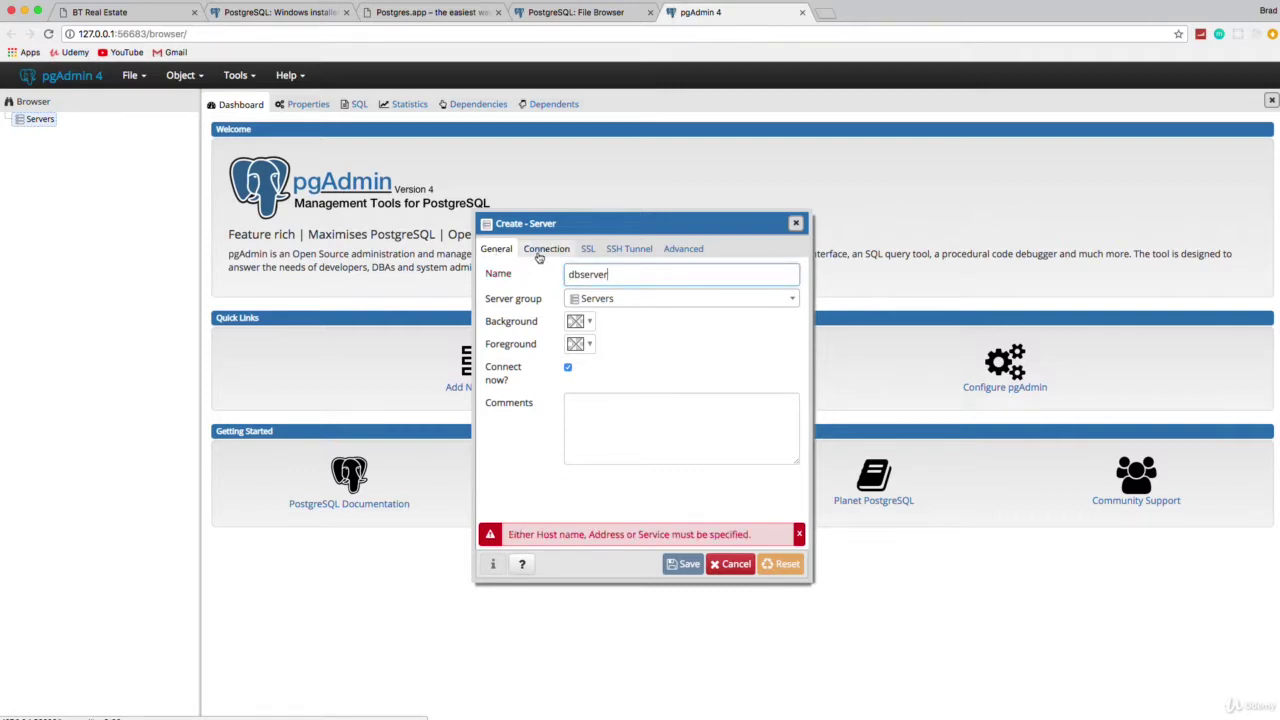
# - Set the server connection's host to localhost, enter the postgres user's password, and save the server
pyautogui.click(546, 248)
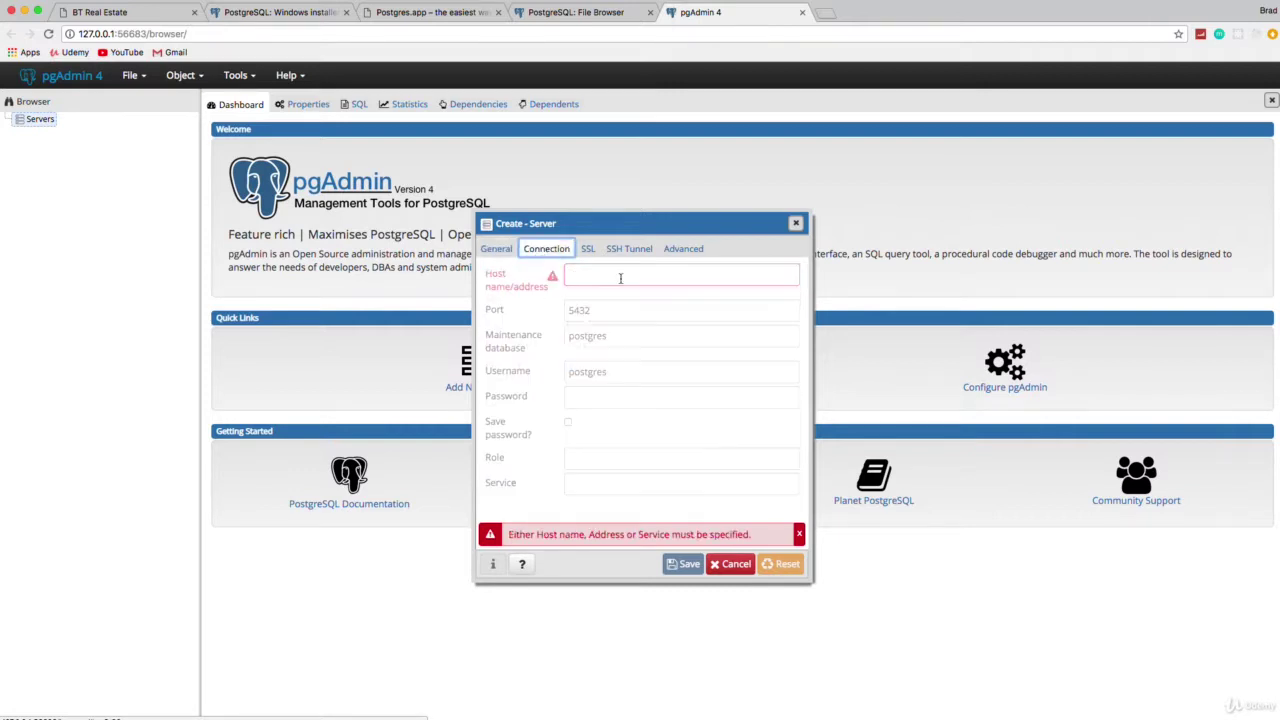
pyautogui.click(610, 276)
pyautogui.write('localhost')
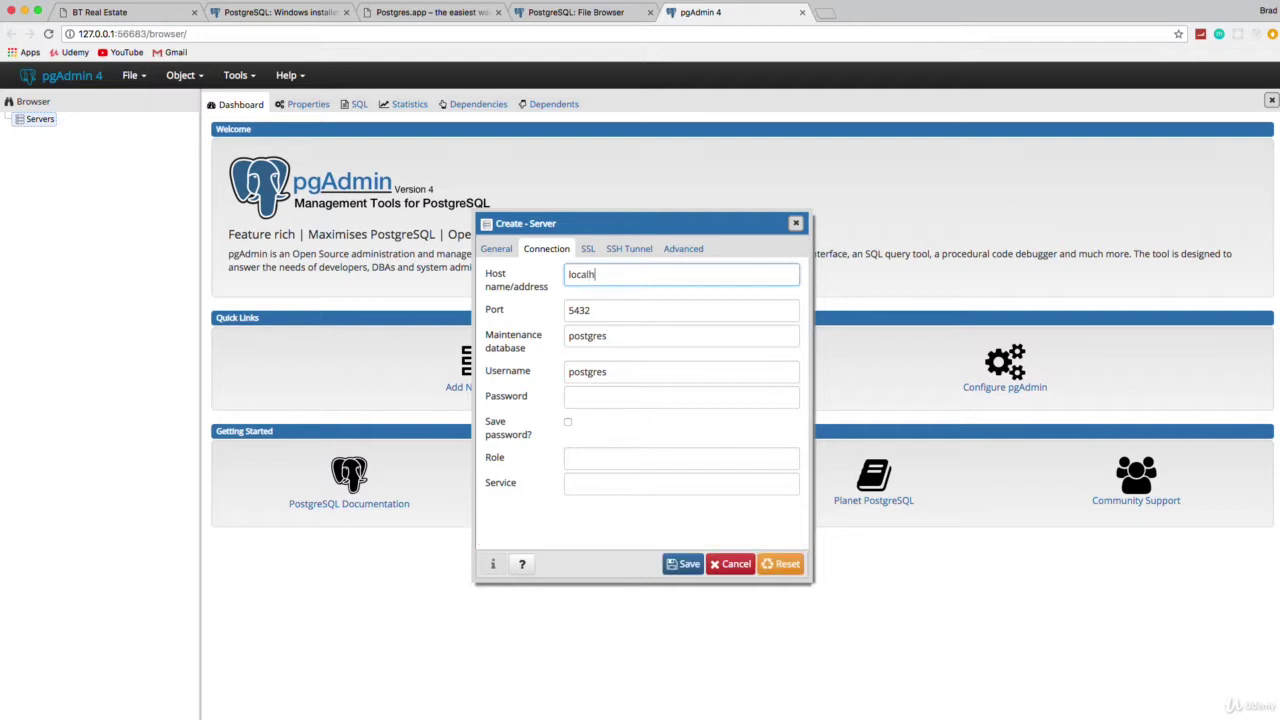
pyautogui.click(606, 400)
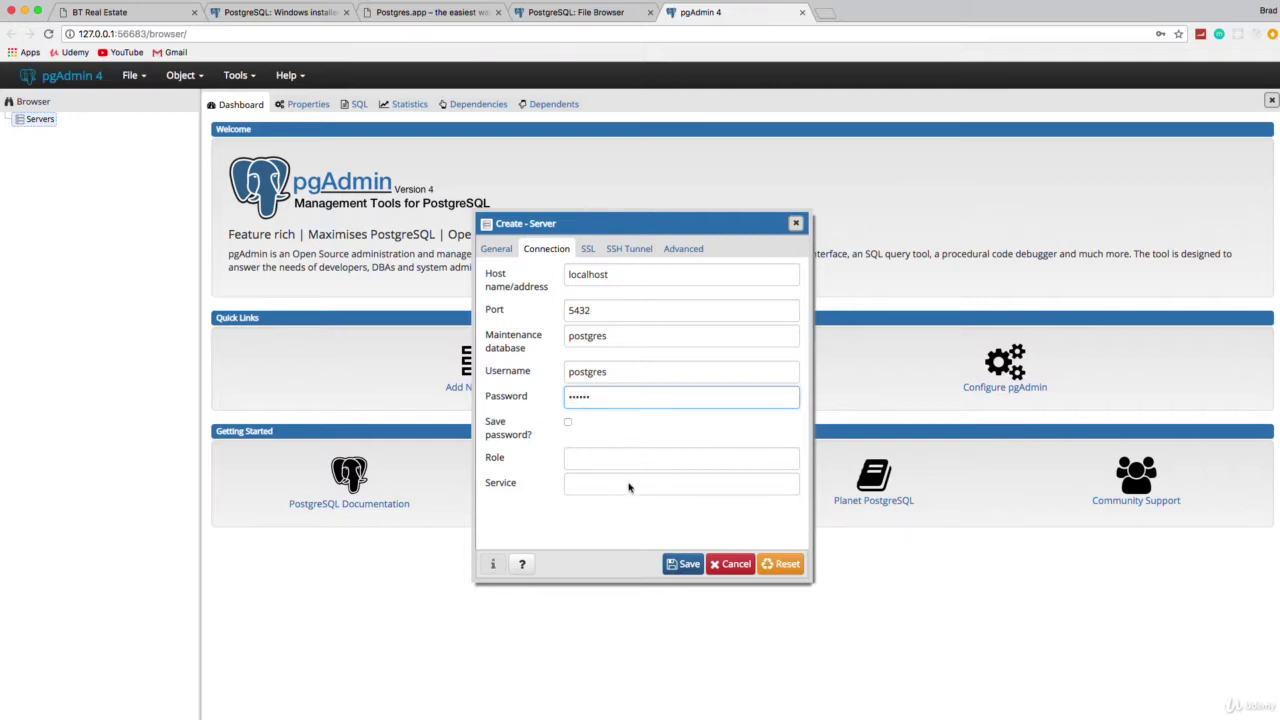
pyautogui.click(680, 564)
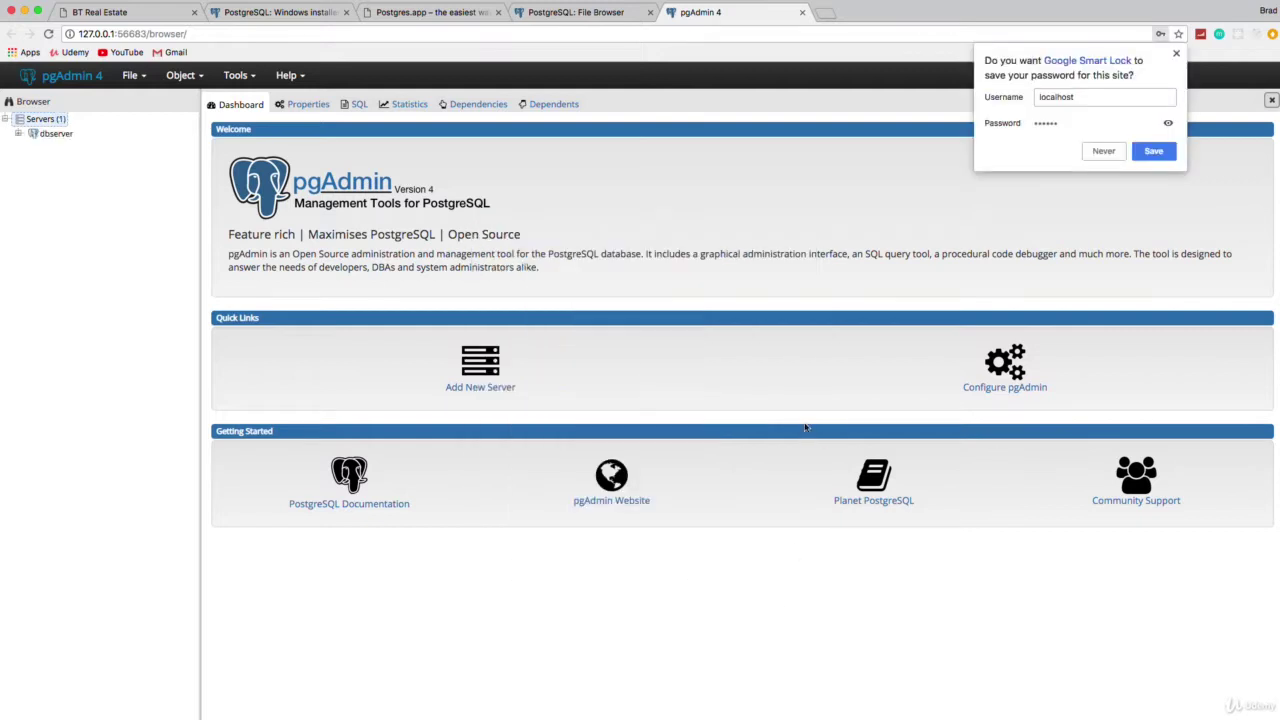
# - Expand dbserver and its databases in the browser tree, and connect to the btredb database
pyautogui.click(18, 133)
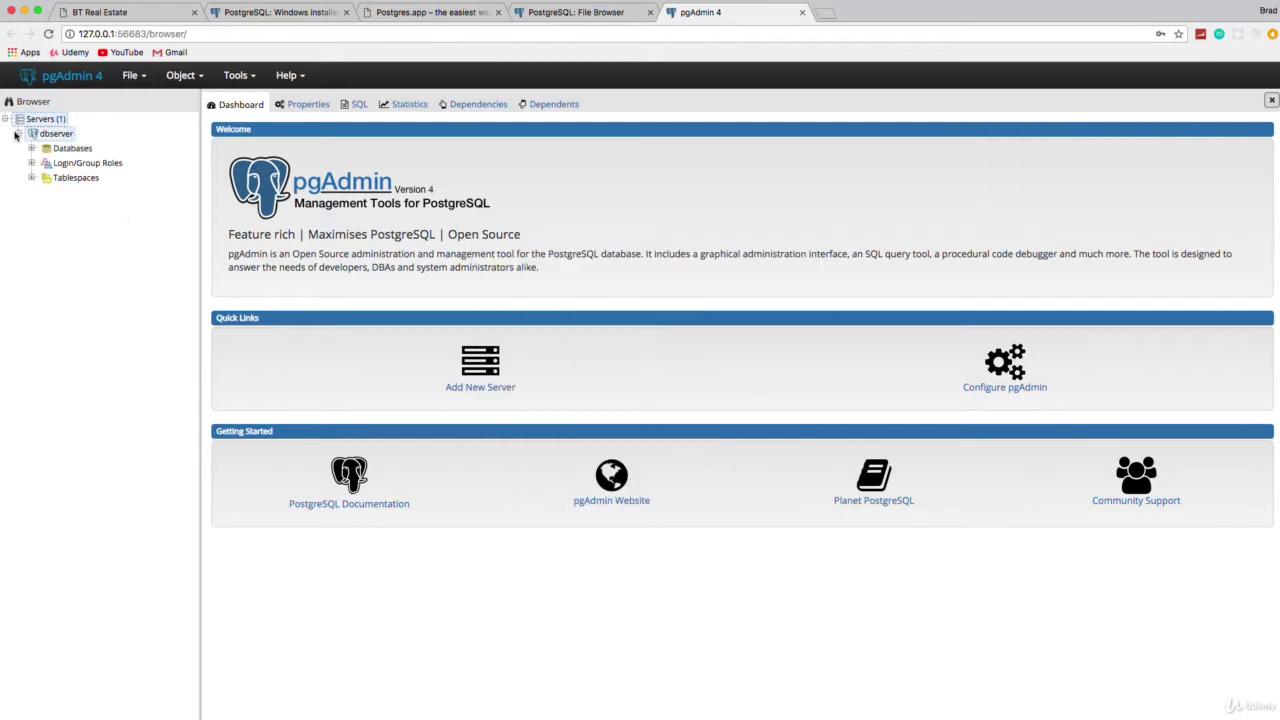
pyautogui.click(31, 148)
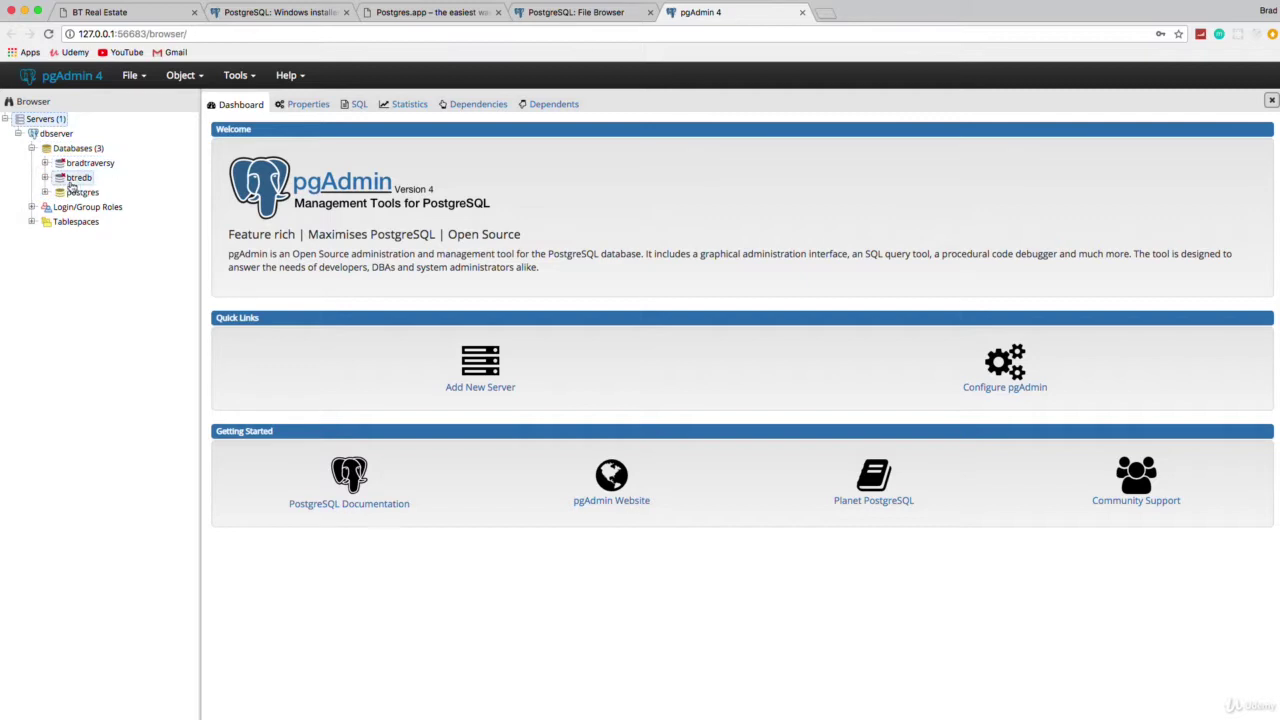
pyautogui.click(80, 180)
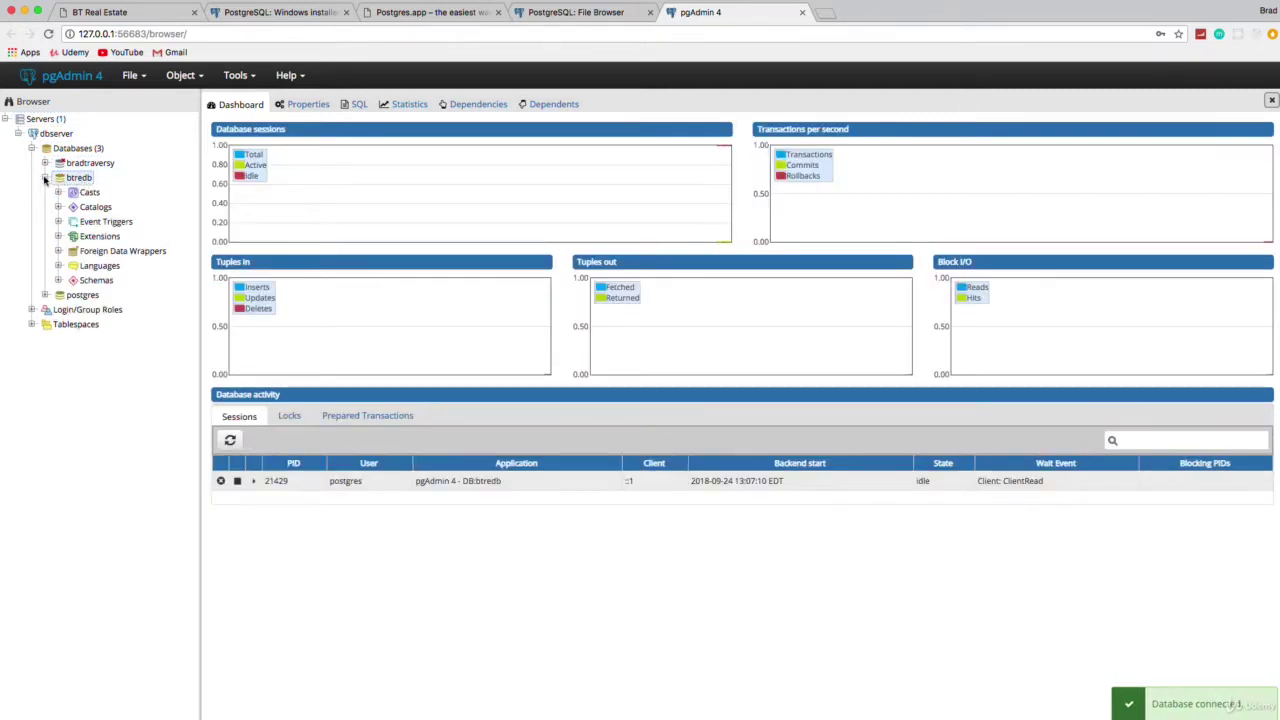
pyautogui.click(45, 178)
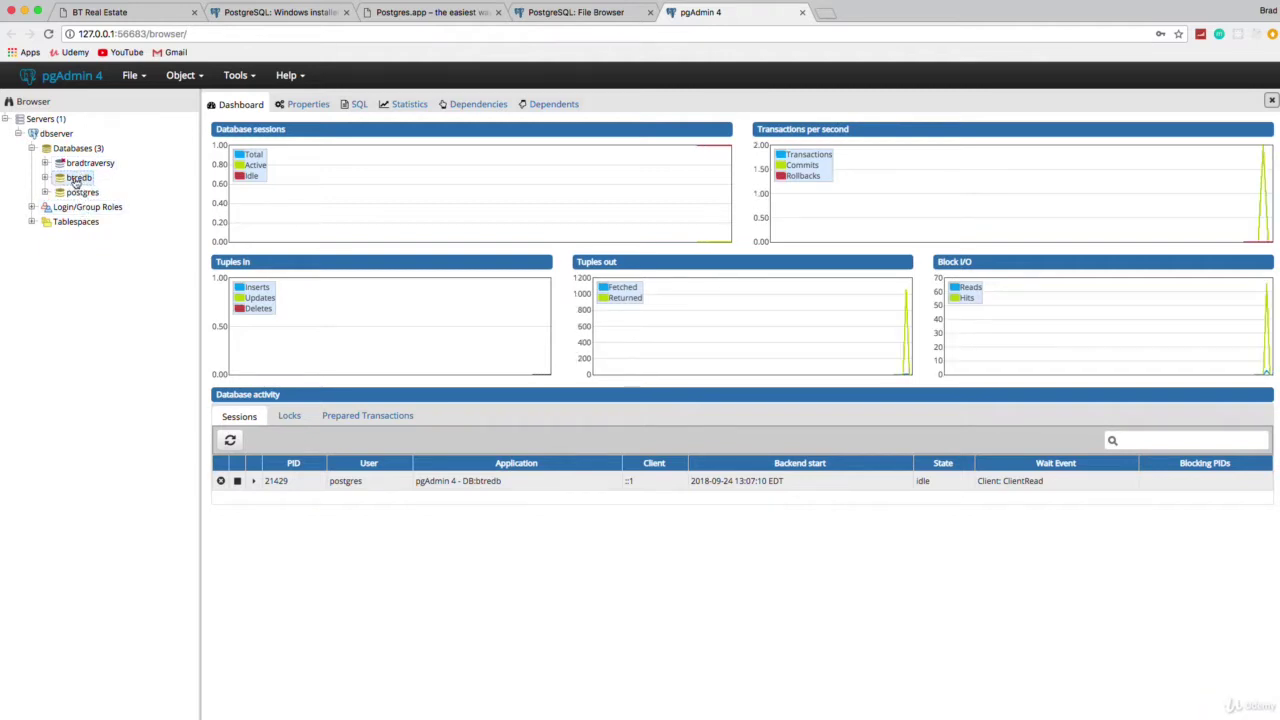
pyautogui.doubleClick(72, 179)
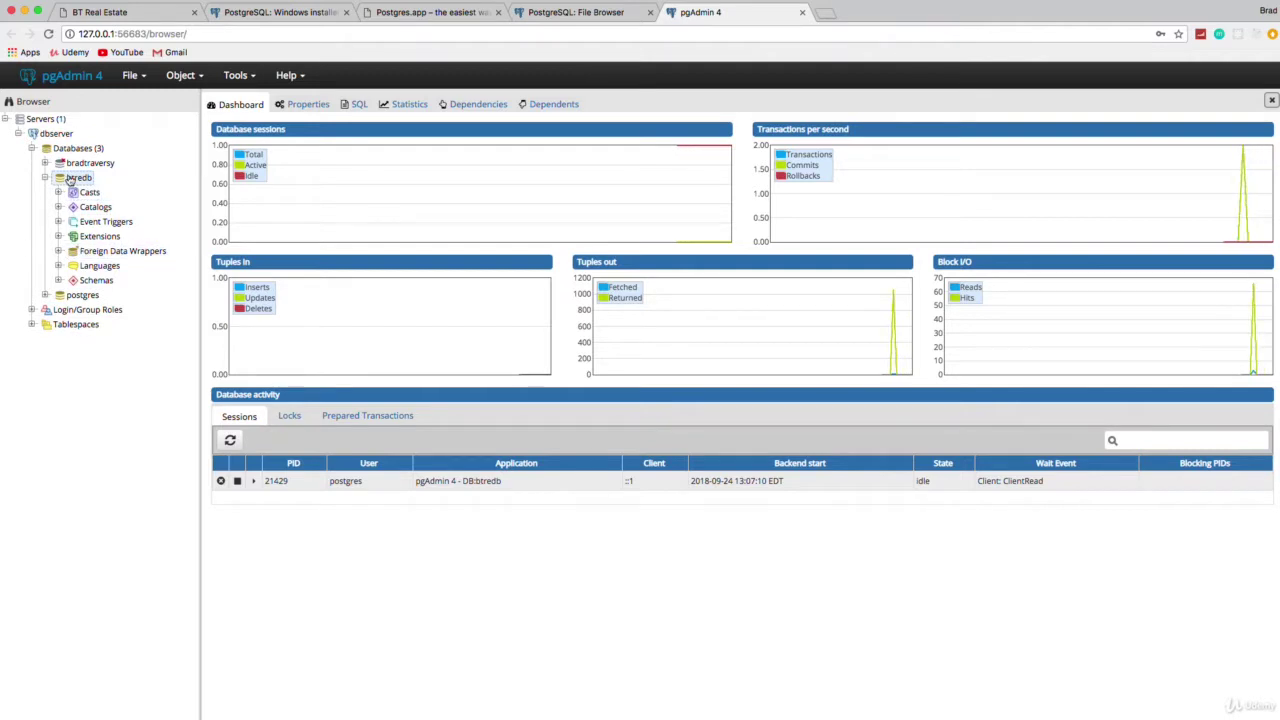
# - Open the btredb database's properties and go through its general and definition settings to the security settings
pyautogui.rightClick(70, 178)
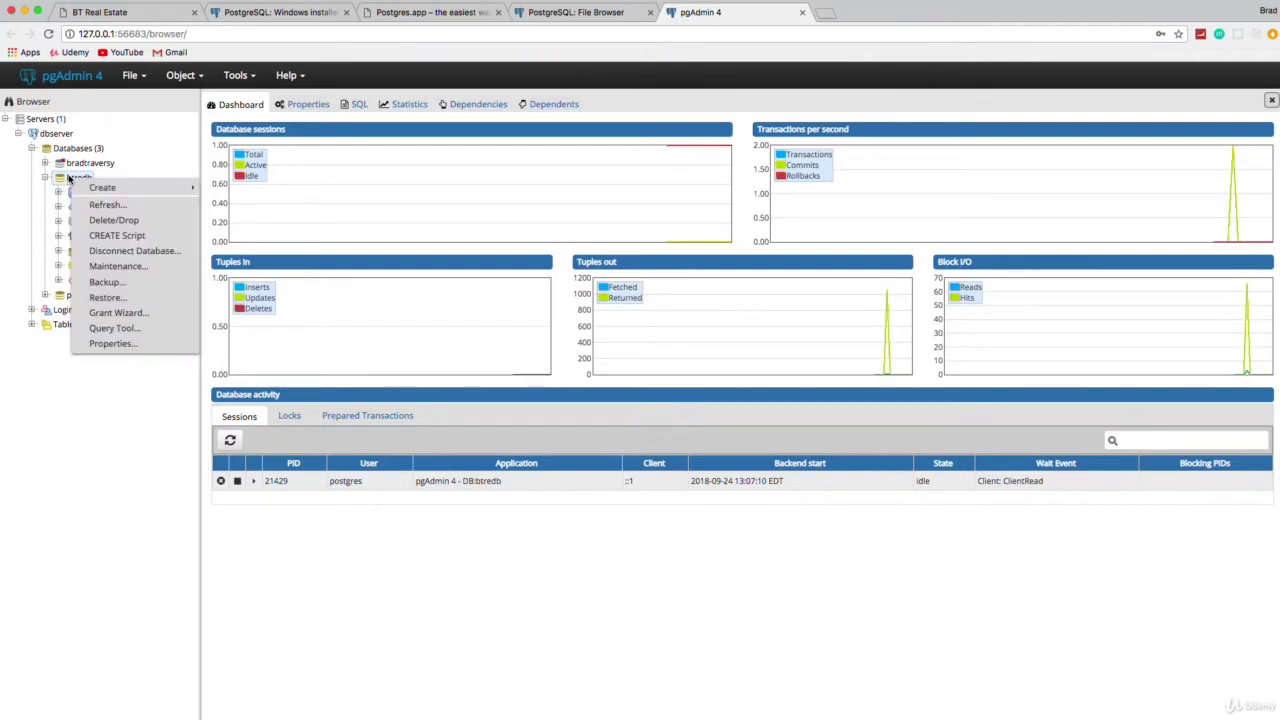
pyautogui.click(136, 344)
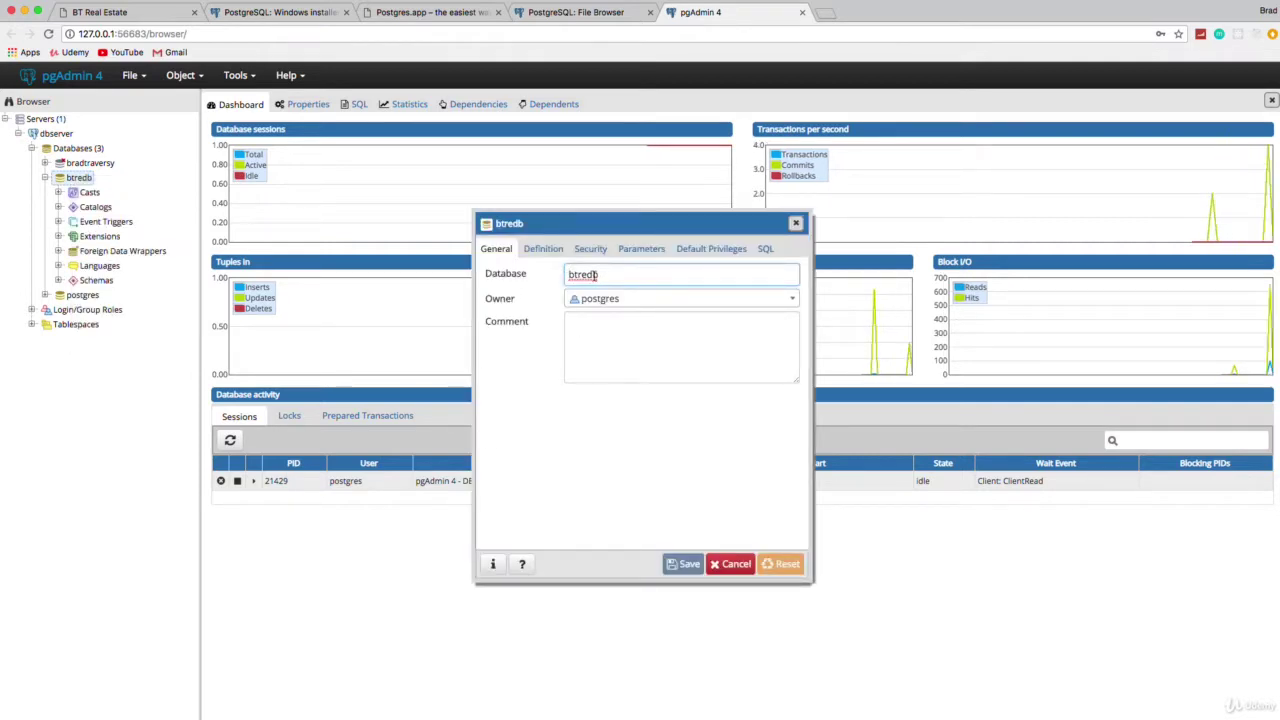
pyautogui.doubleClick(590, 274)
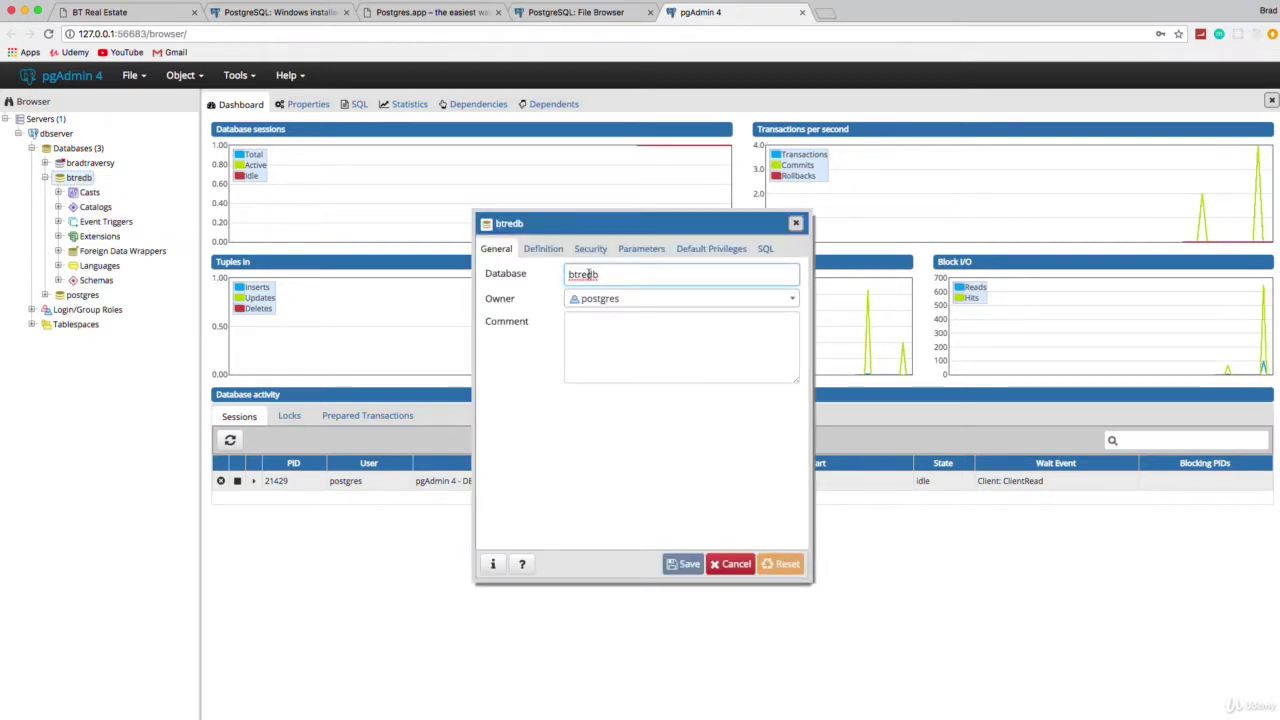
pyautogui.click(542, 250)
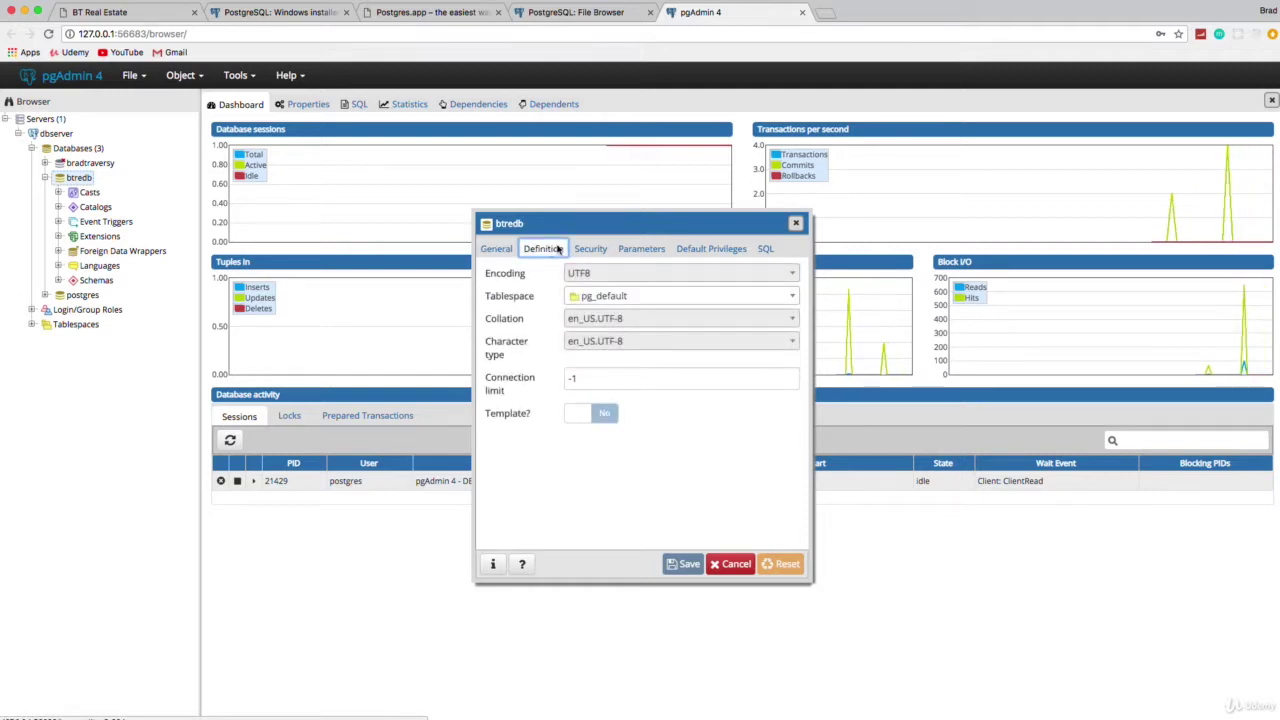
pyautogui.click(592, 249)
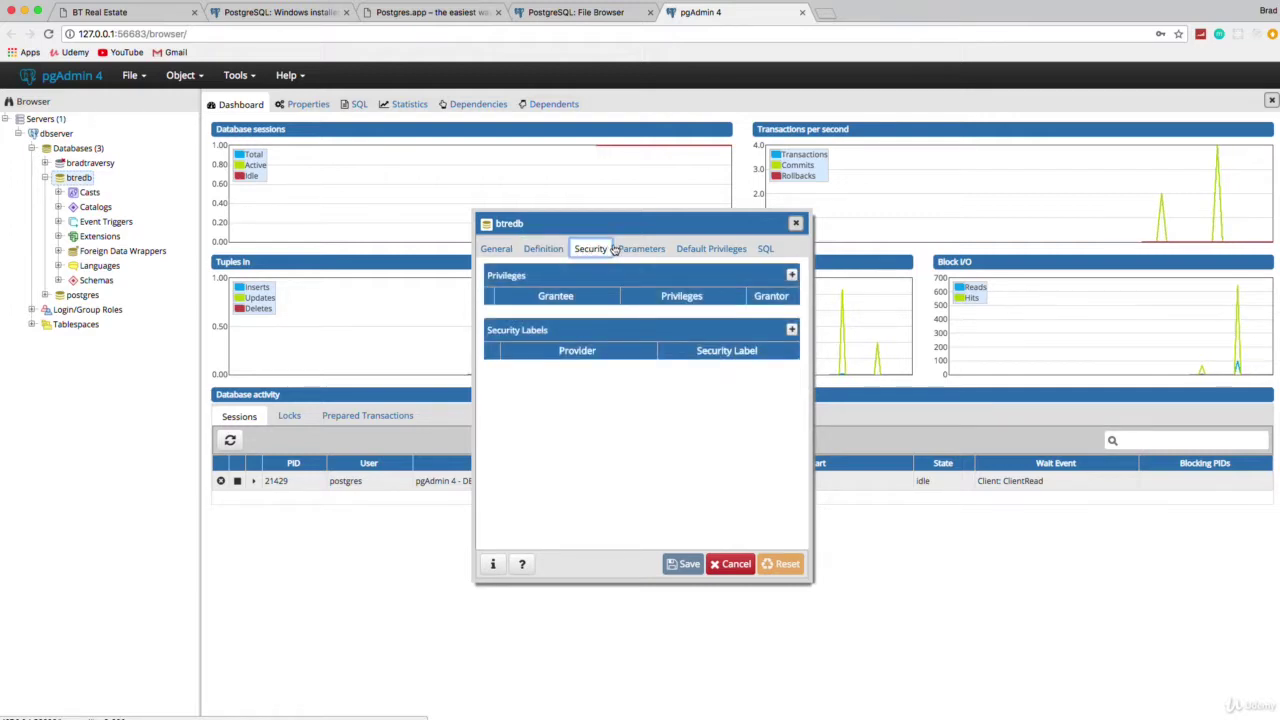
# - Add a privilege entry to the btredb database with postgres as the grantee
pyautogui.click(791, 275)
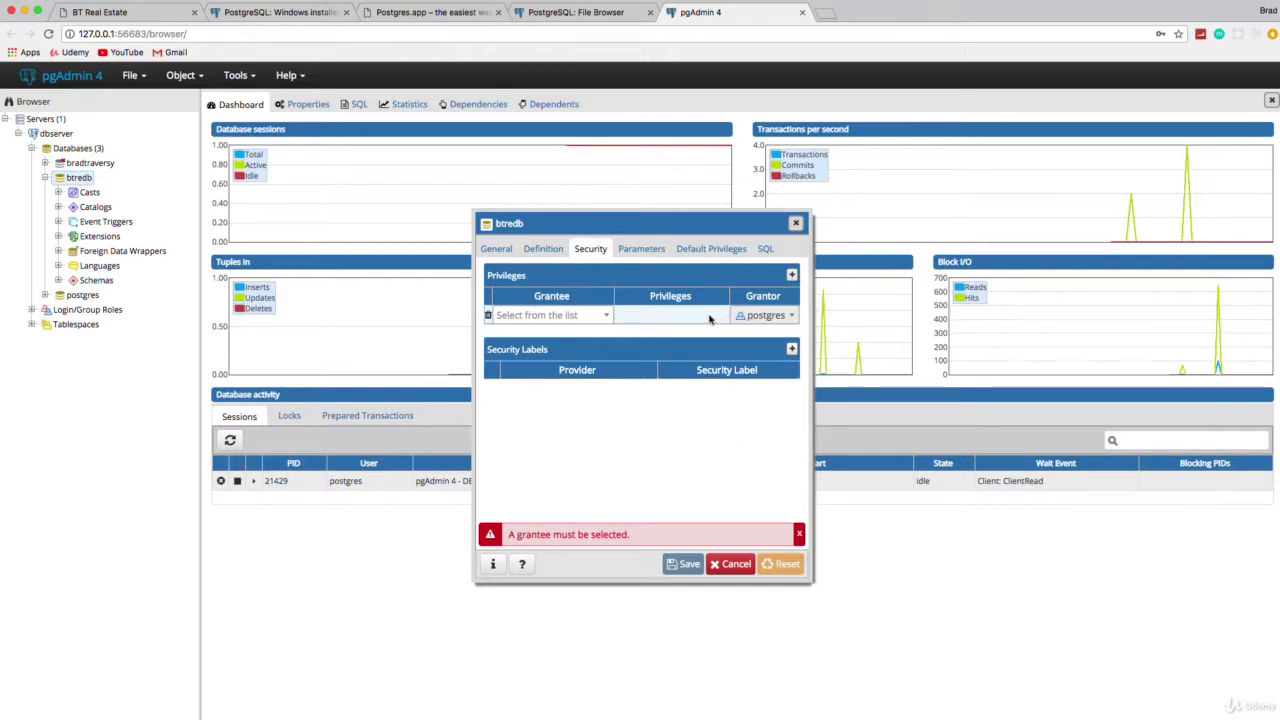
pyautogui.click(587, 316)
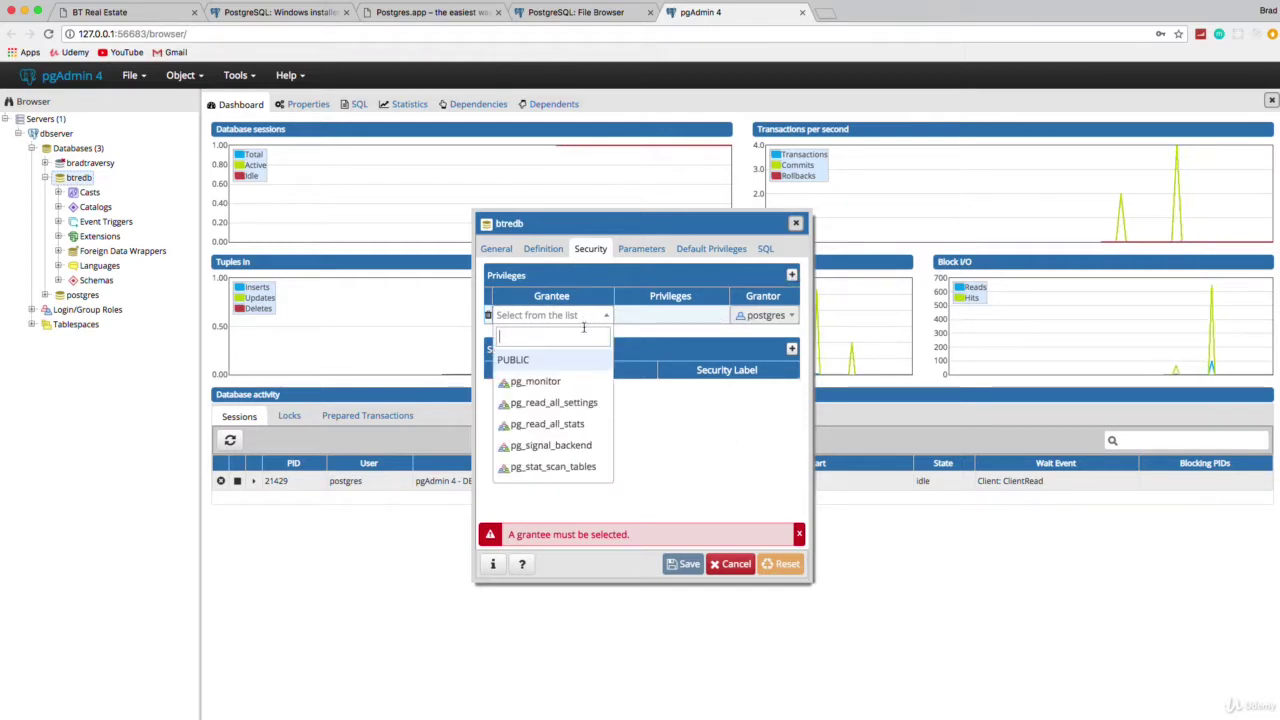
pyautogui.scroll(-2, 580, 391)
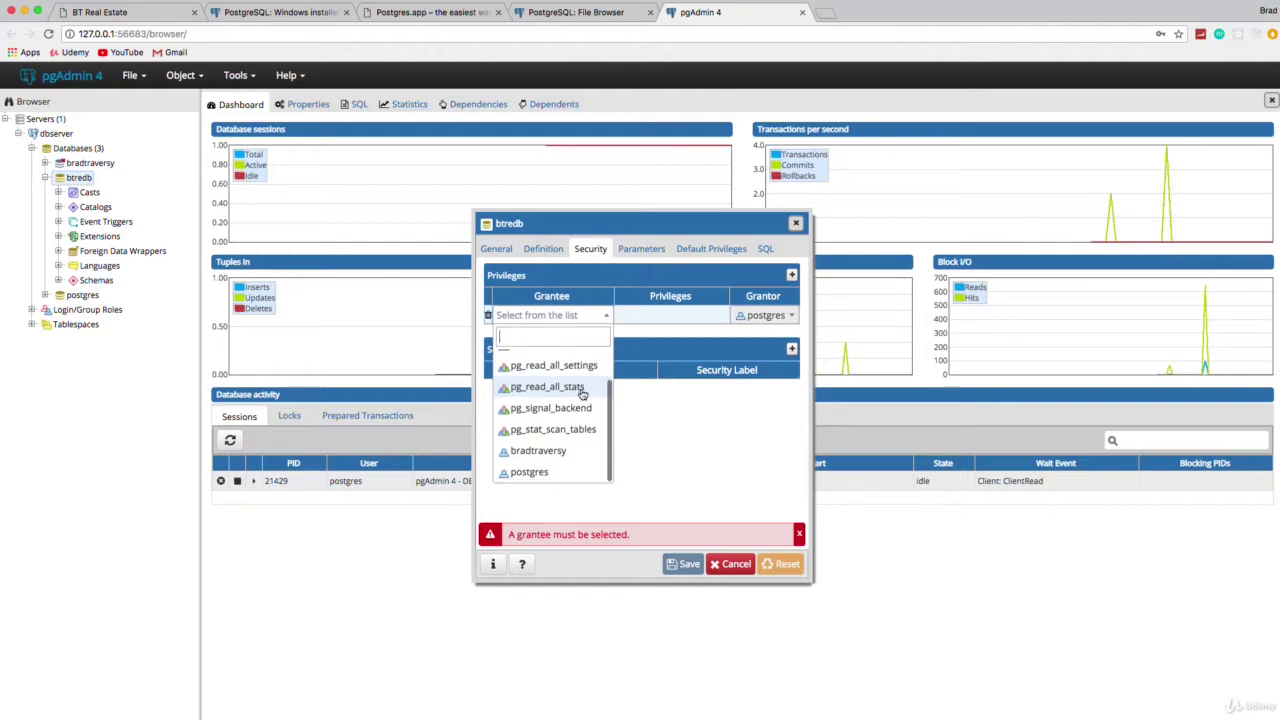
pyautogui.scroll(2, 586, 400)
pyautogui.scroll(-2, 571, 440)
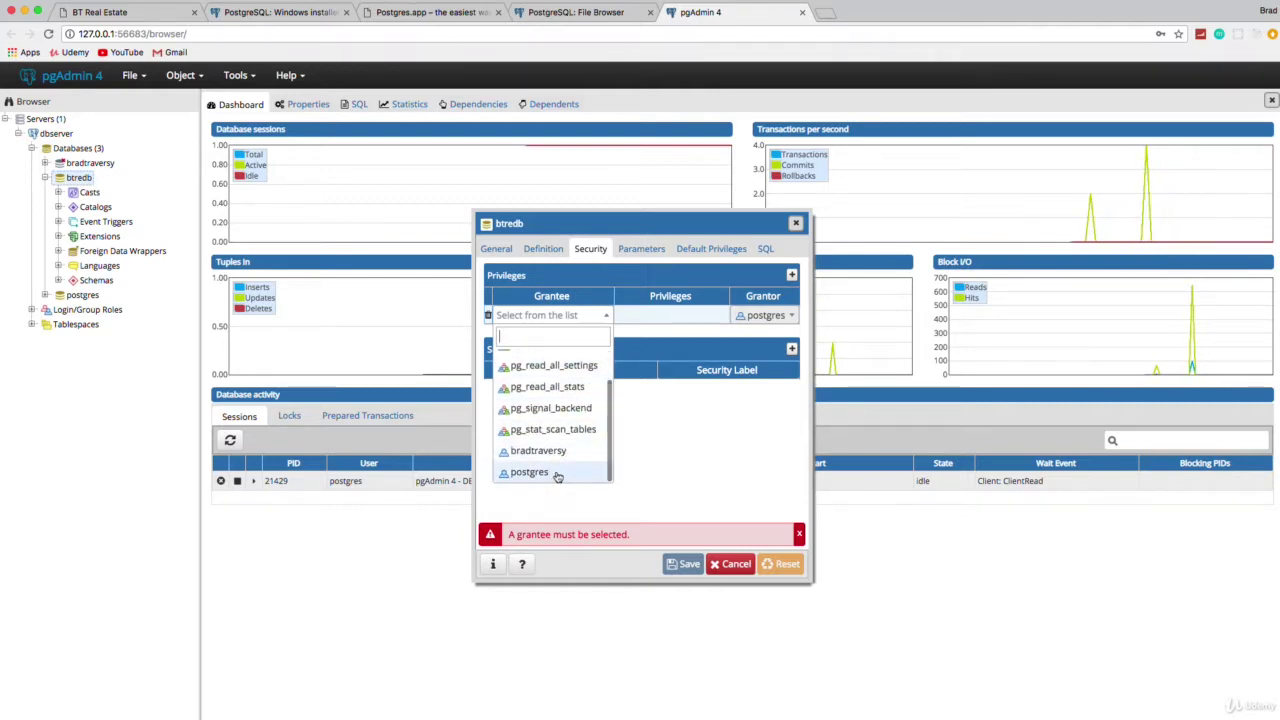
pyautogui.click(557, 474)
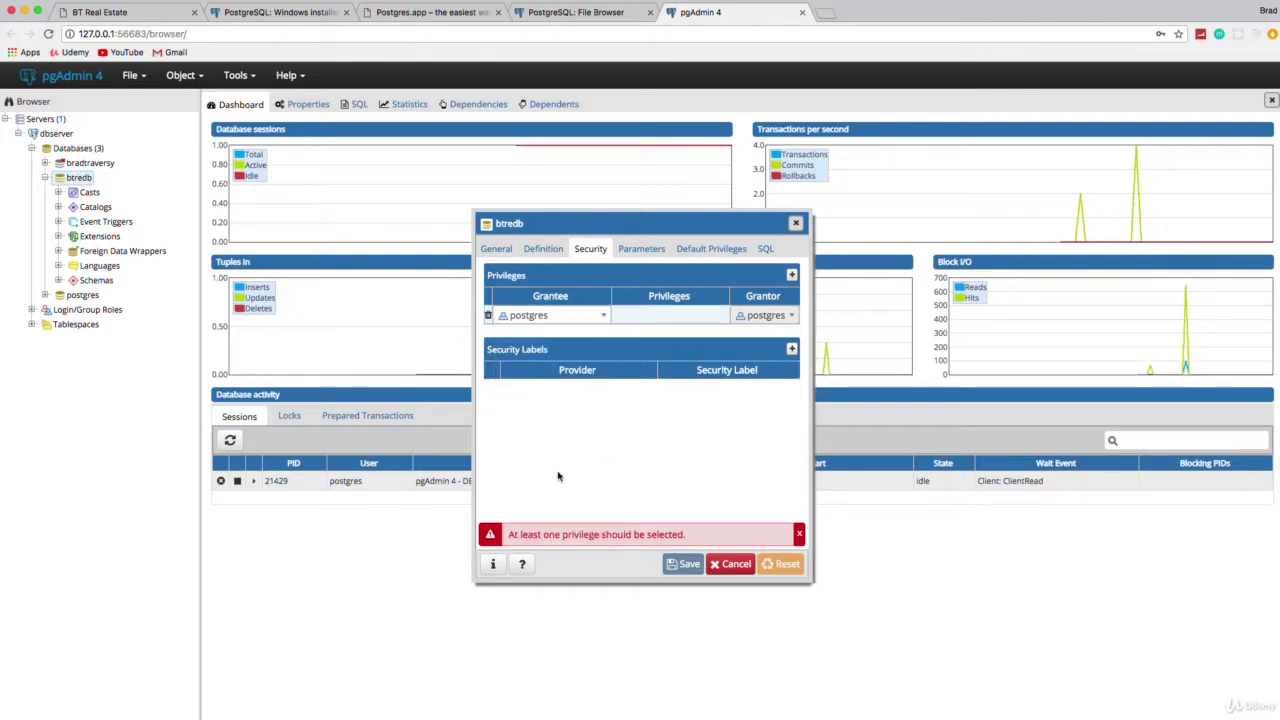
# - Grant postgres ALL privileges on btredb without the grant option, save the properties, and collapse the database in the tree
pyautogui.click(655, 316)
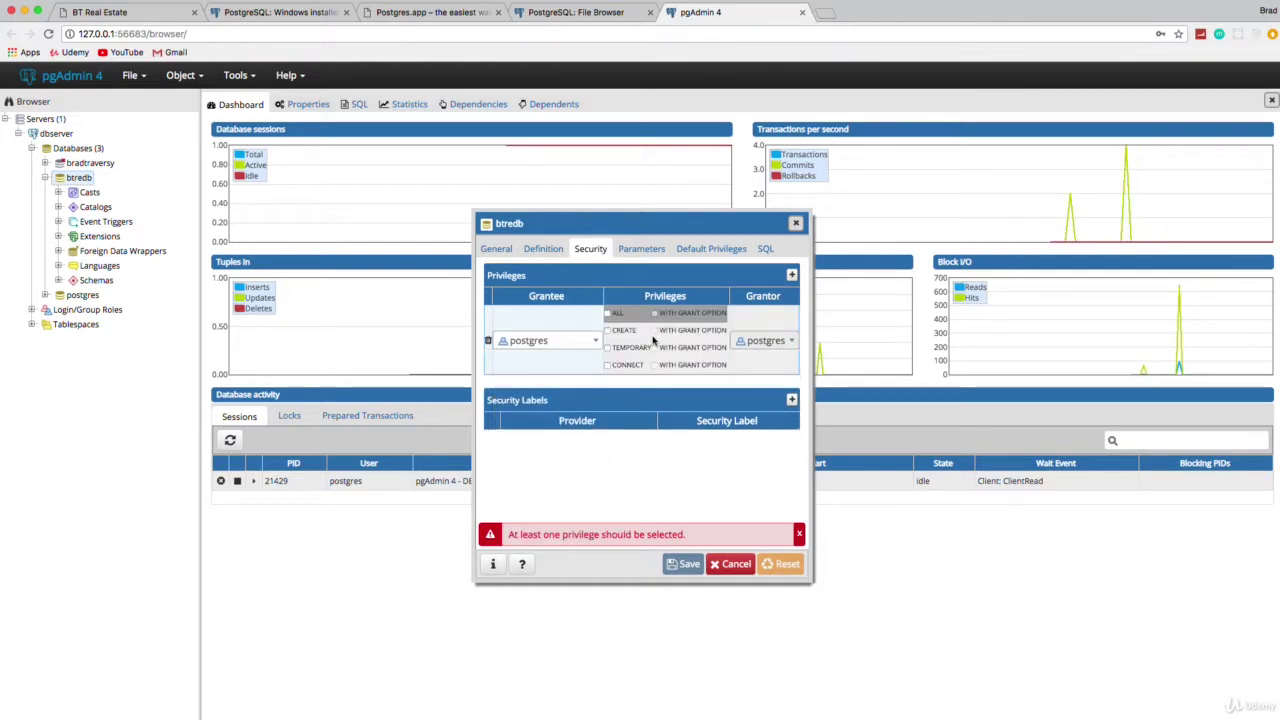
pyautogui.click(607, 314)
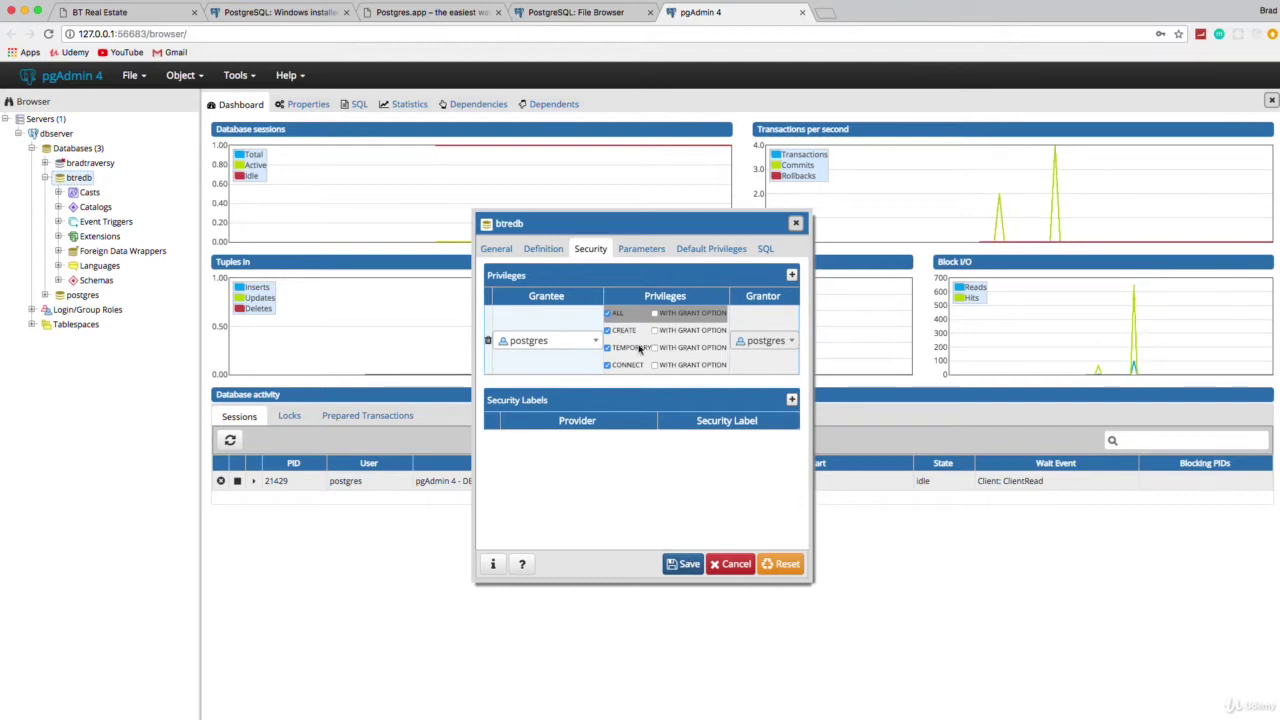
pyautogui.click(688, 565)
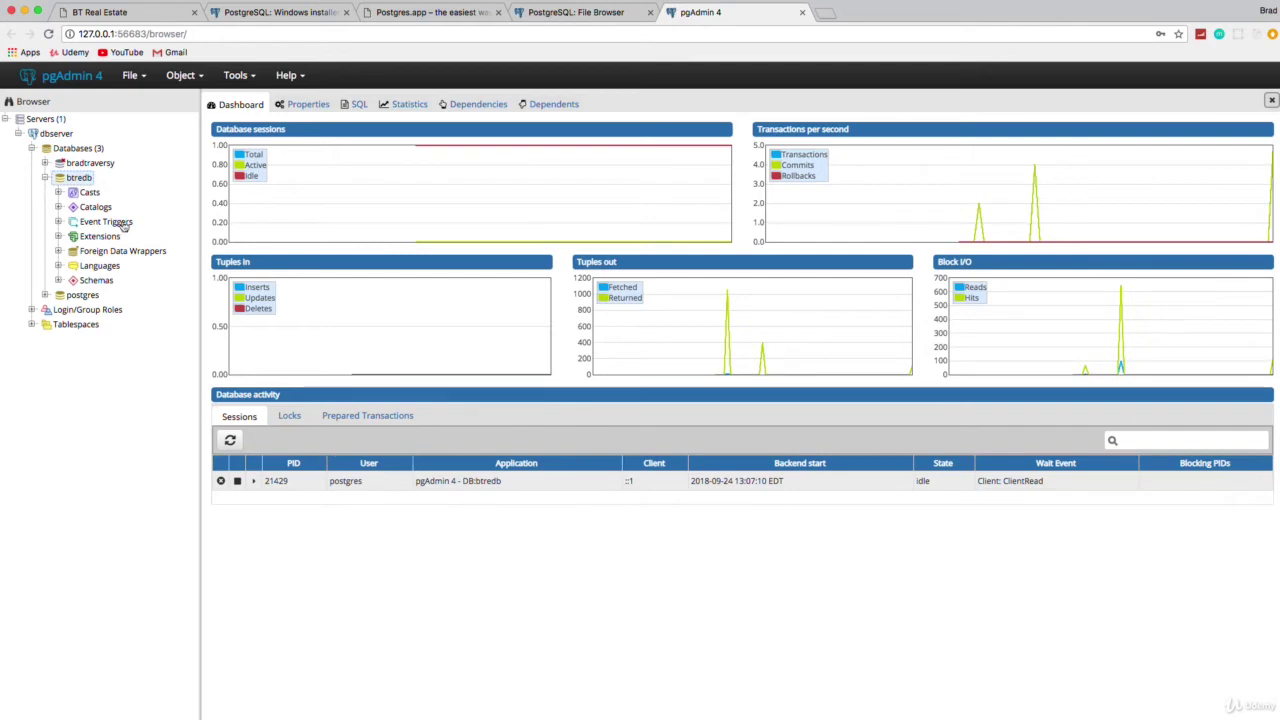
pyautogui.click(45, 178)
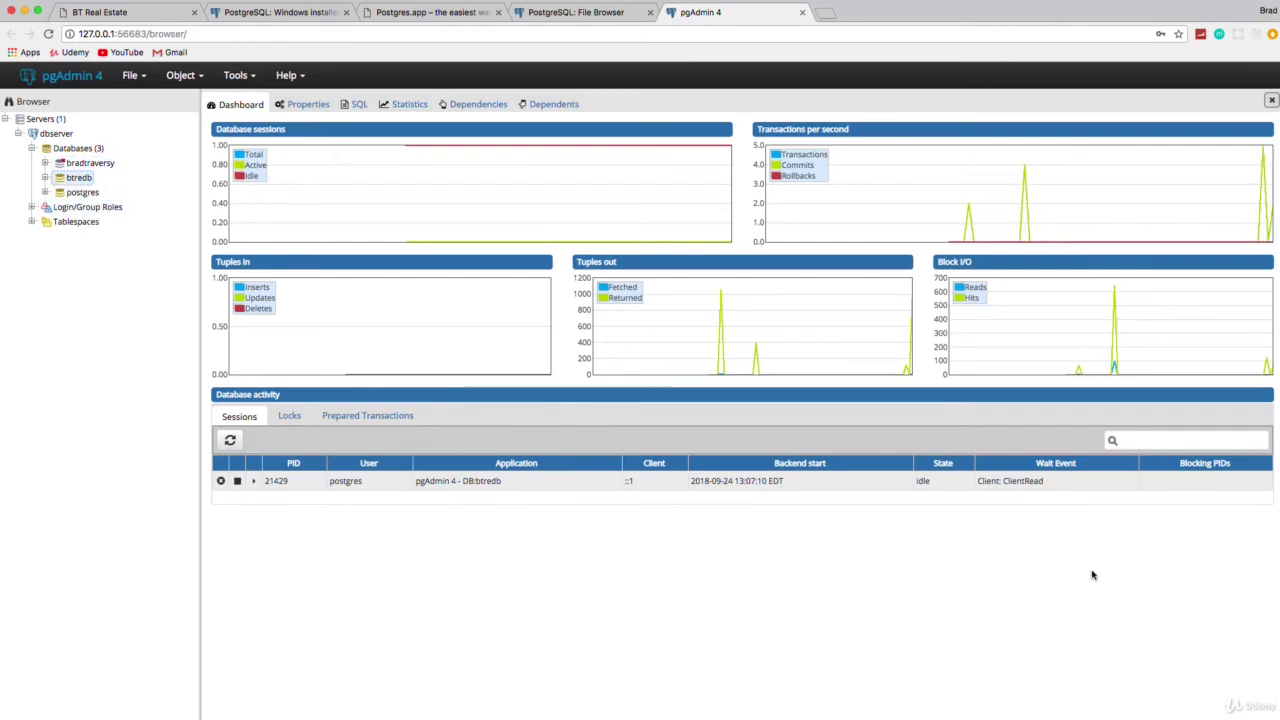